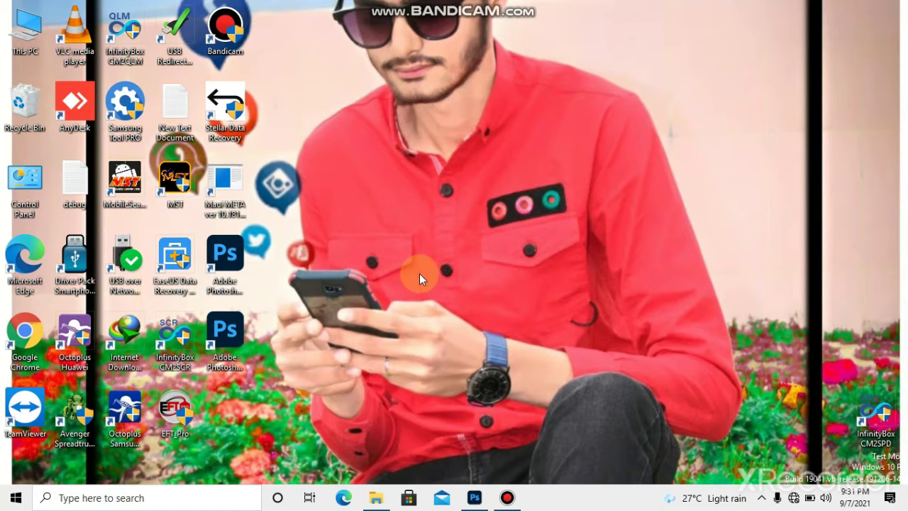
Open the Documents folder in File Explorer and select the BBC_3006-1 portrait
{"action": "left_click", "coordinate": [377, 498]}
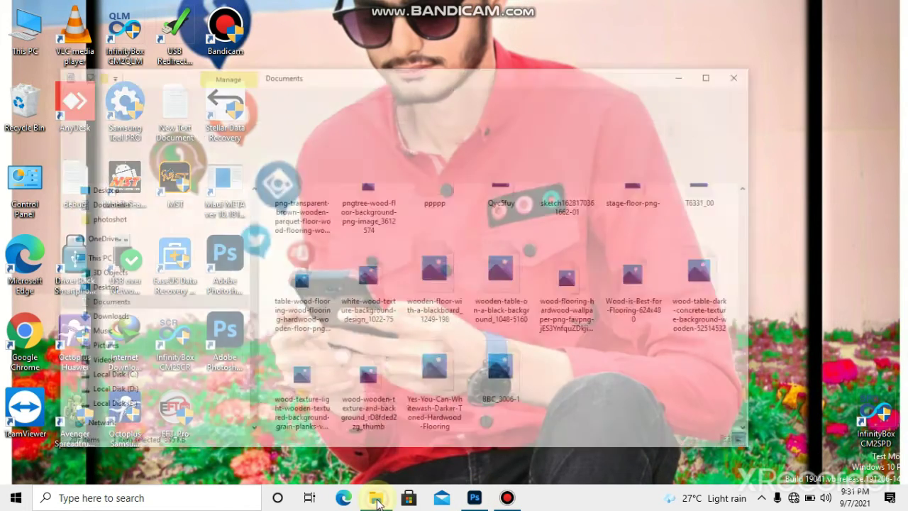
{"action": "left_click", "coordinate": [500, 331]}
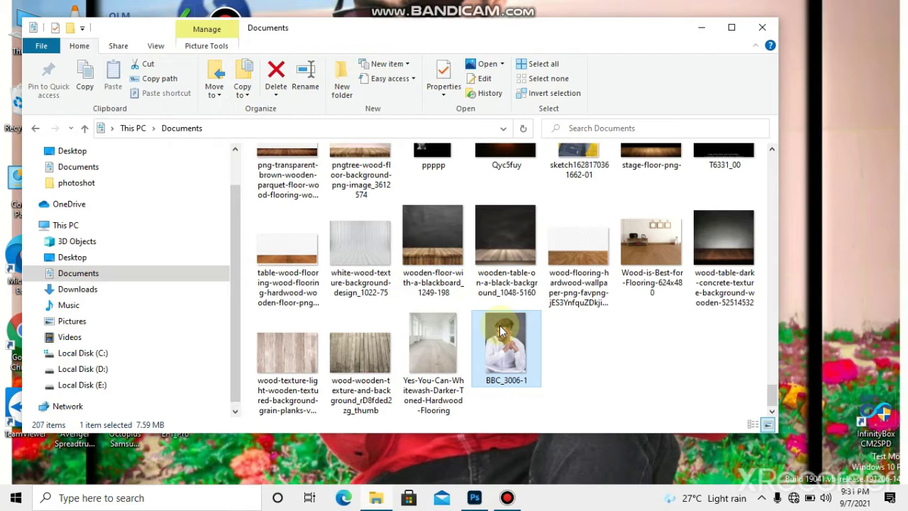
{"action": "double_click", "coordinate": [500, 330]}
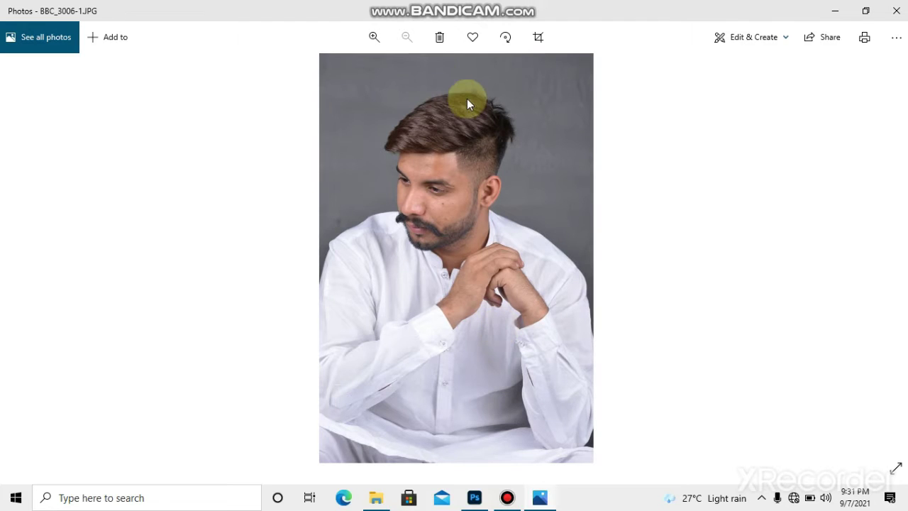
{"action": "left_click", "coordinate": [371, 33]}
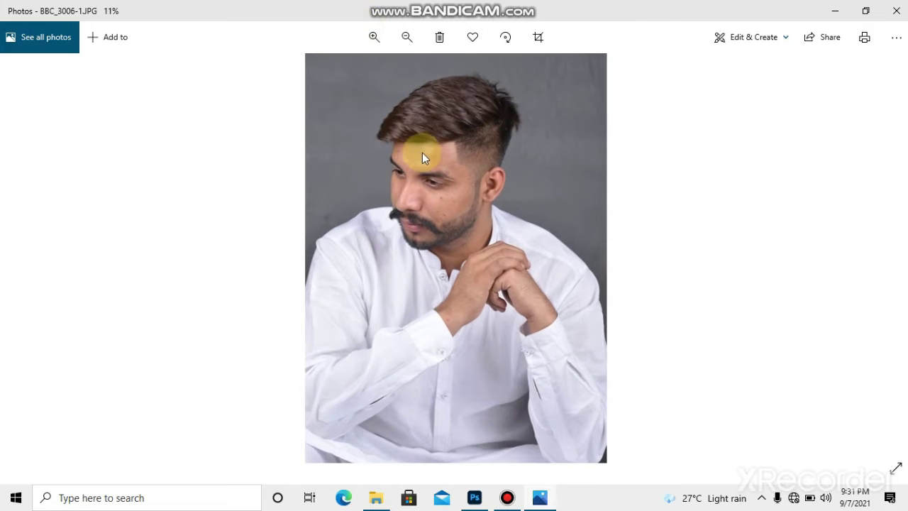
{"action": "left_click", "coordinate": [372, 35]}
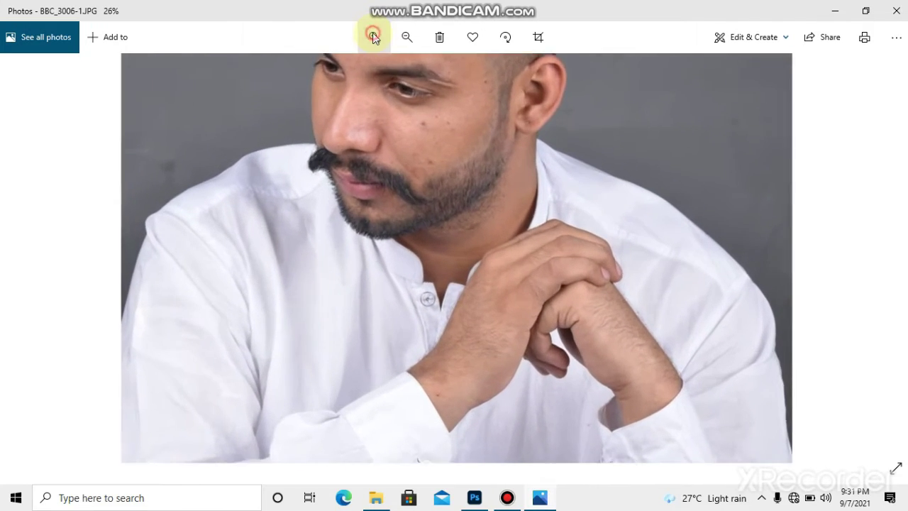
{"action": "left_click", "coordinate": [373, 35]}
{"action": "scroll", "coordinate": [414, 154], "scroll_direction": "up", "scroll_amount": 3}
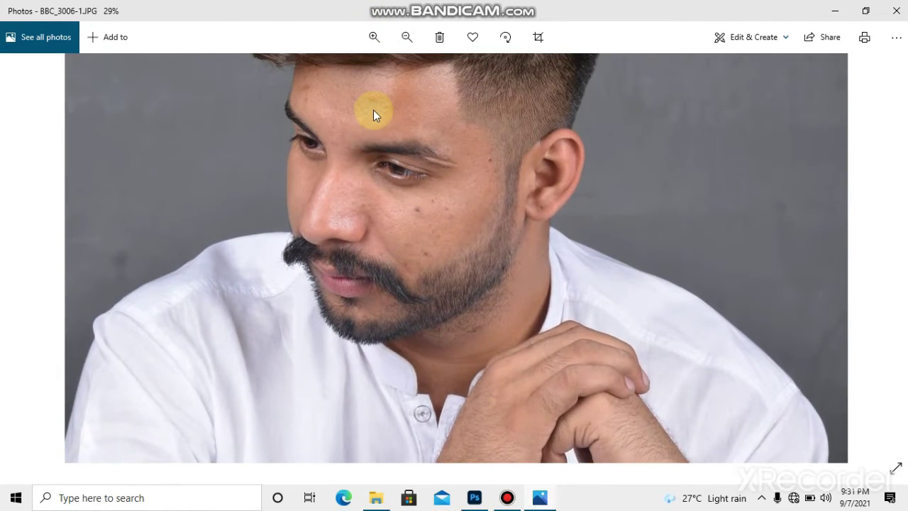
{"action": "left_click", "coordinate": [371, 36]}
{"action": "scroll", "coordinate": [408, 185], "scroll_direction": "up", "scroll_amount": 2}
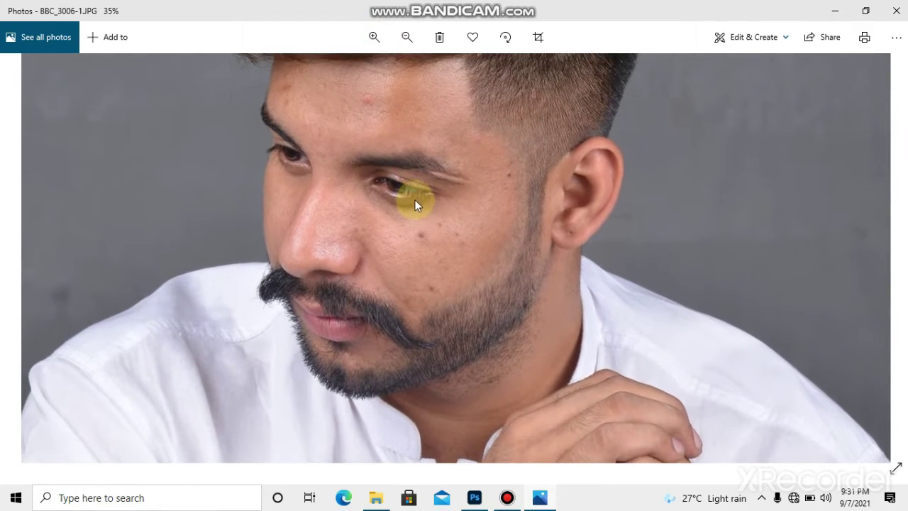
{"action": "left_click", "coordinate": [897, 11]}
Drag BBC_3006-1.JPG from Explorer into Photoshop to open it as a 4000 × 6000 px document
{"action": "left_click", "coordinate": [474, 497]}
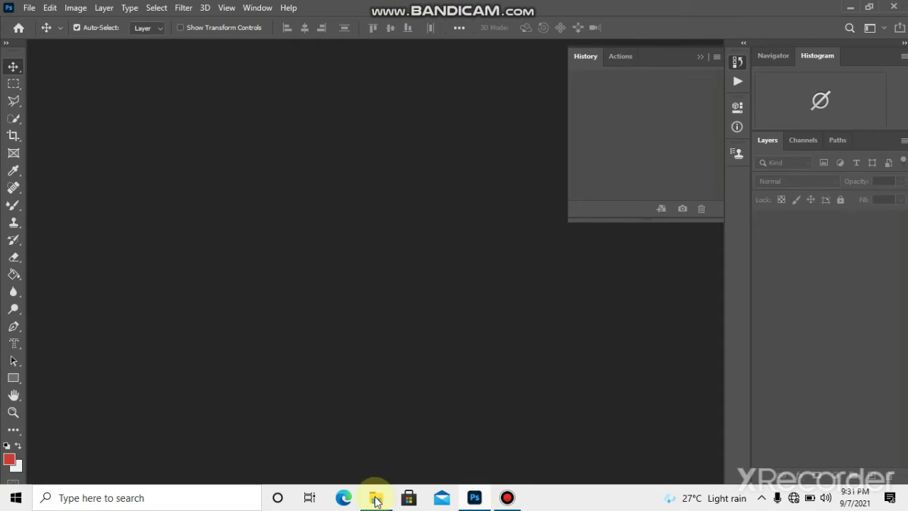
{"action": "mouse_move", "coordinate": [376, 497]}
{"action": "left_click", "coordinate": [434, 418]}
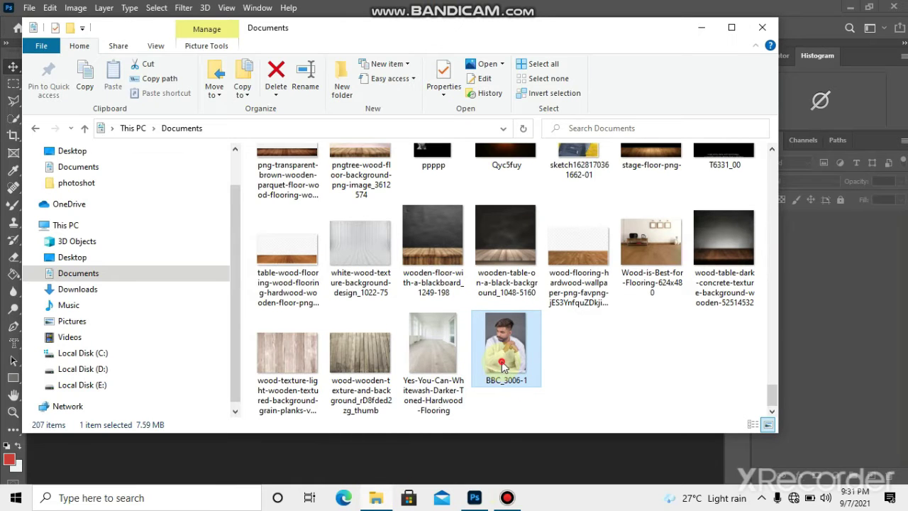
{"action": "mouse_move", "coordinate": [500, 362]}
{"action": "left_mouse_down"}
{"action": "mouse_move", "coordinate": [475, 505]}
{"action": "mouse_move", "coordinate": [307, 246]}
{"action": "left_mouse_up"}
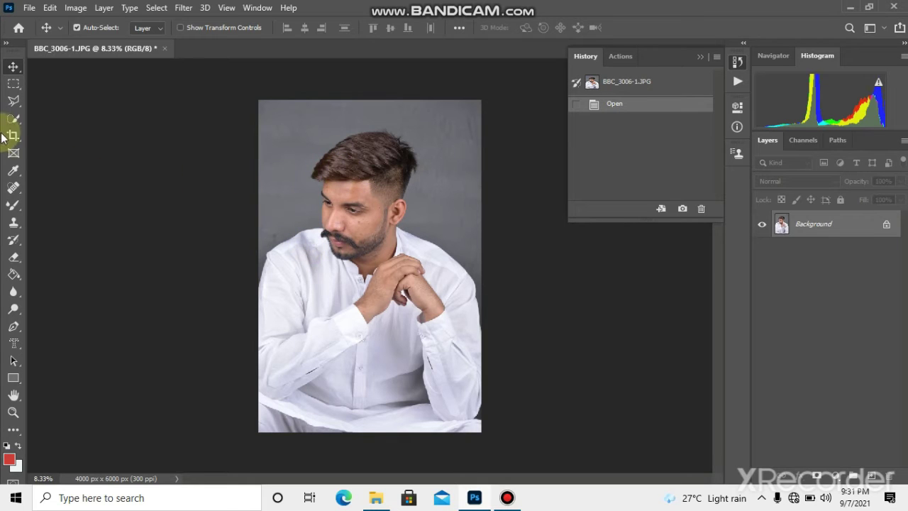
Switch to the Mixer Brush Tool and zoom in on the portrait
{"action": "left_click", "coordinate": [14, 205]}
{"action": "right_click", "coordinate": [15, 204]}
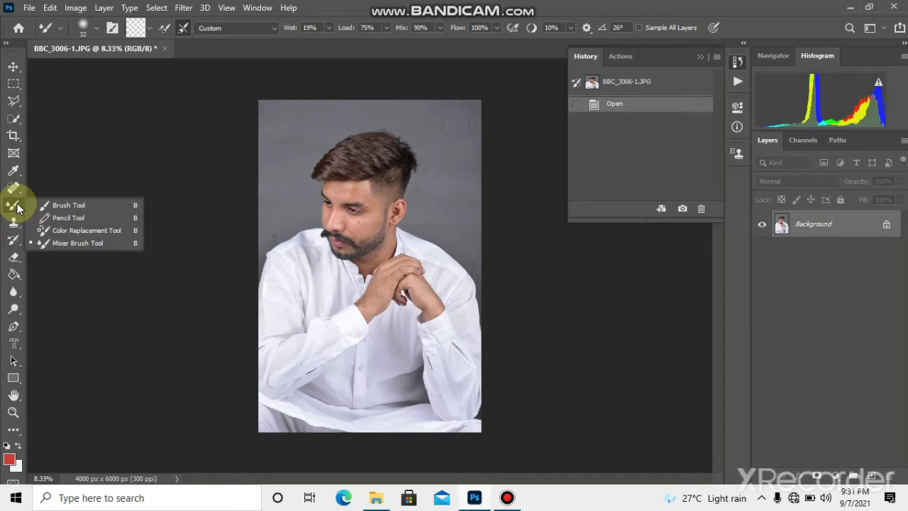
{"action": "left_click", "coordinate": [49, 243]}
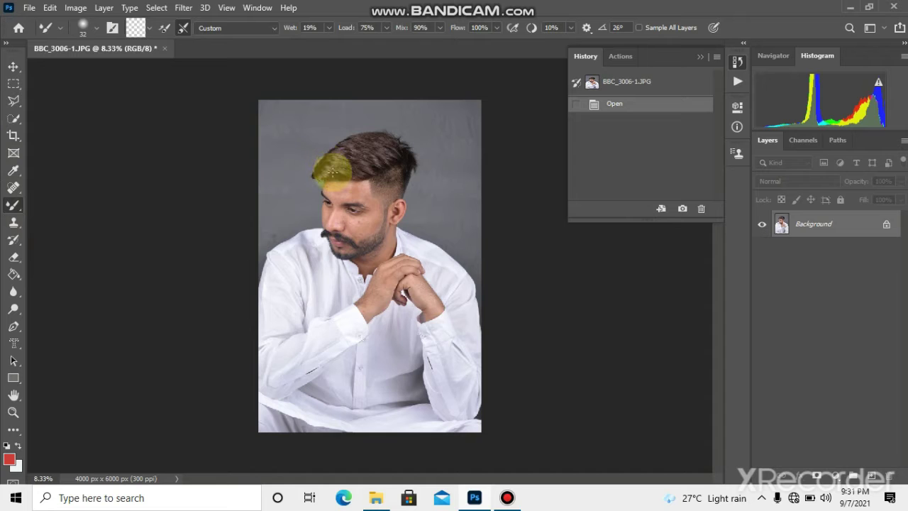
{"action": "scroll", "coordinate": [332, 171], "scroll_direction": "up", "scroll_amount": 2}
{"action": "scroll", "coordinate": [332, 171], "scroll_direction": "up", "scroll_amount": 1}
{"action": "scroll", "coordinate": [331, 171], "scroll_direction": "up", "scroll_amount": 1}
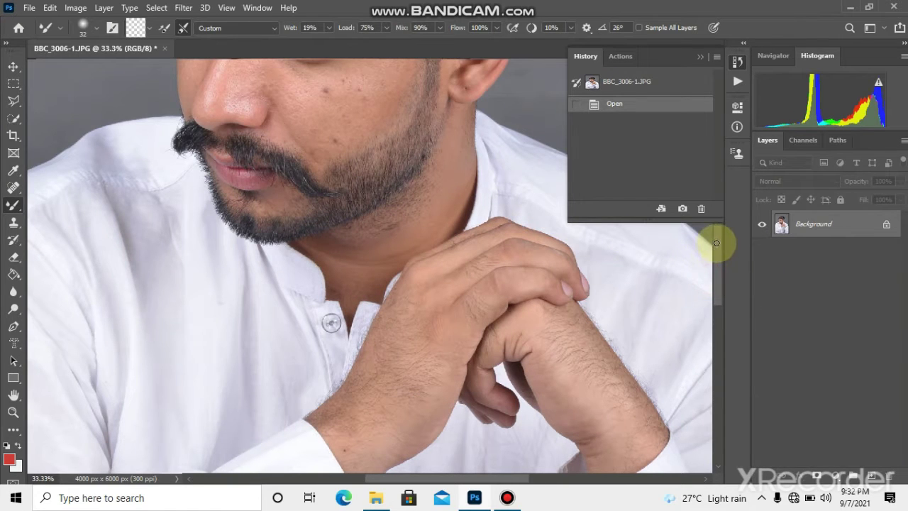
Paint a first Mixer Brush stroke (Wet 19%, Load 75%, Mix 90%), dismissing the locked-layer error
{"action": "left_click_drag", "start_coordinate": [719, 243], "coordinate": [718, 212]}
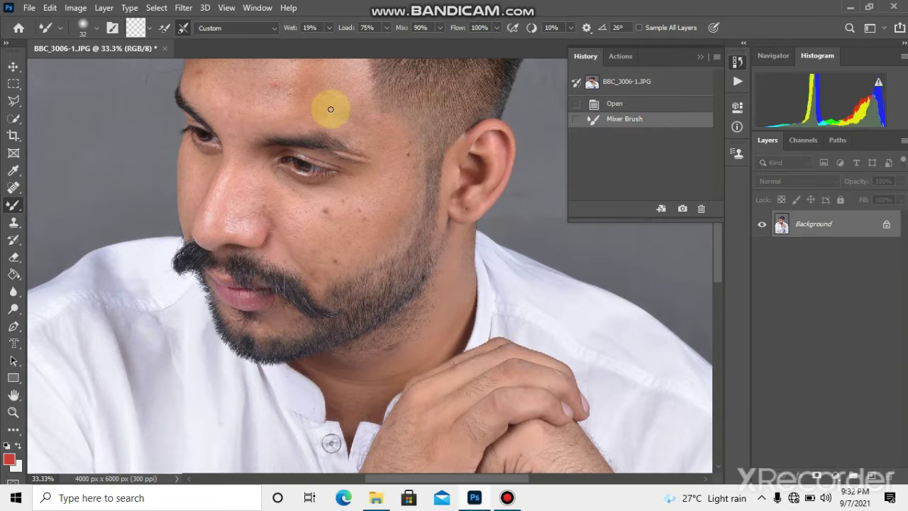
{"action": "key", "text": "ctrl+Up"}
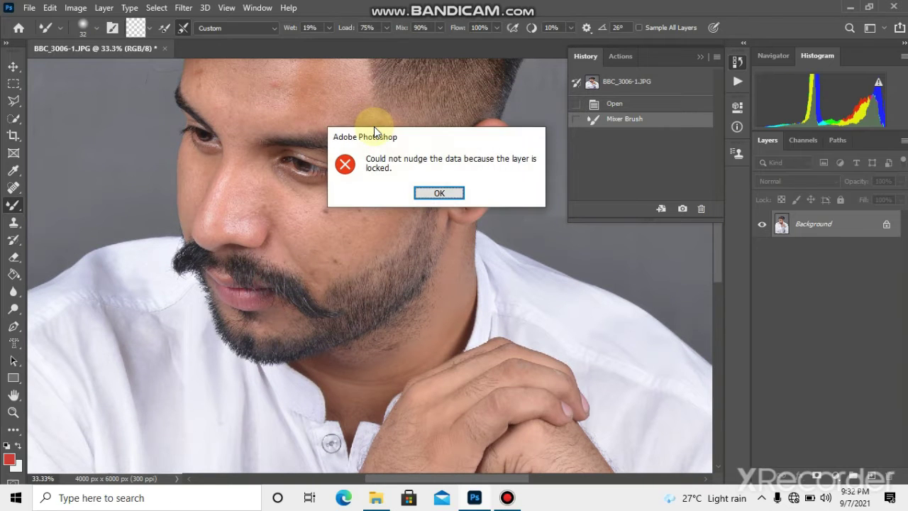
{"action": "left_click", "coordinate": [428, 192]}
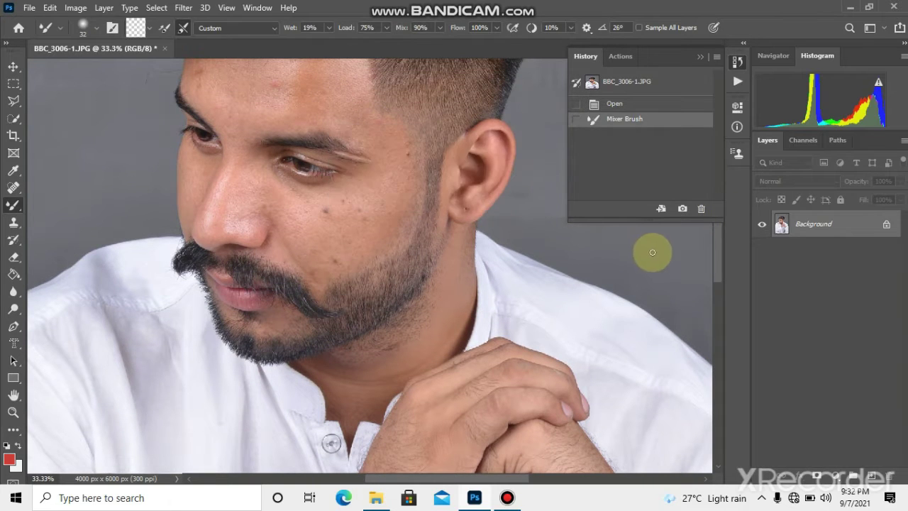
{"action": "left_click_drag", "start_coordinate": [718, 264], "coordinate": [719, 239]}
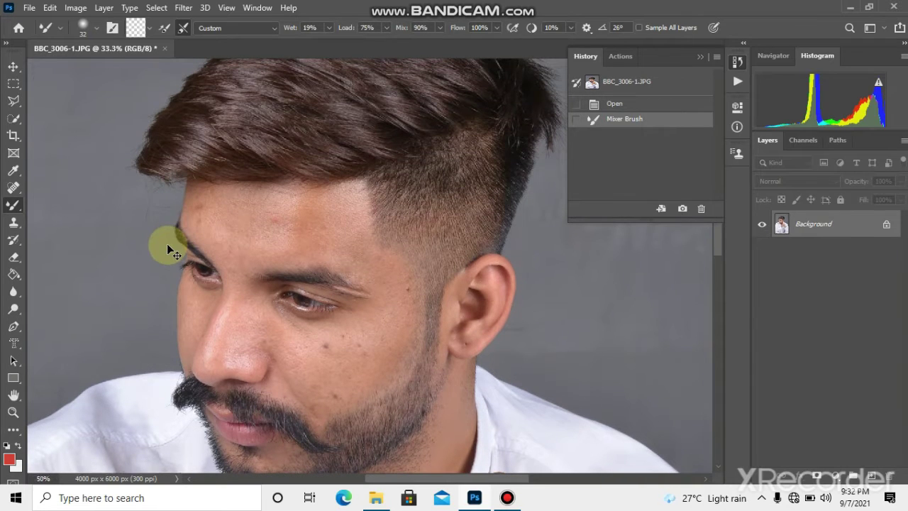
{"action": "scroll", "coordinate": [167, 243], "scroll_direction": "up", "scroll_amount": 2}
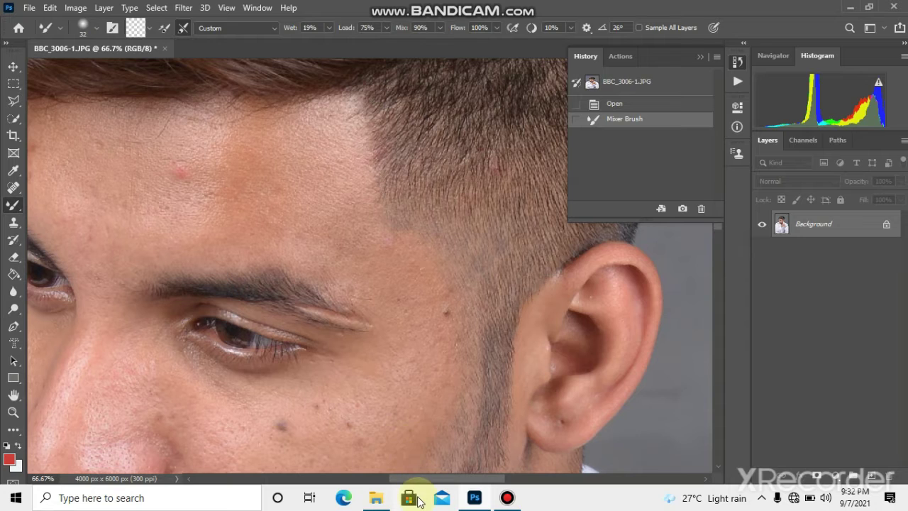
{"action": "left_click_drag", "start_coordinate": [420, 471], "coordinate": [375, 473]}
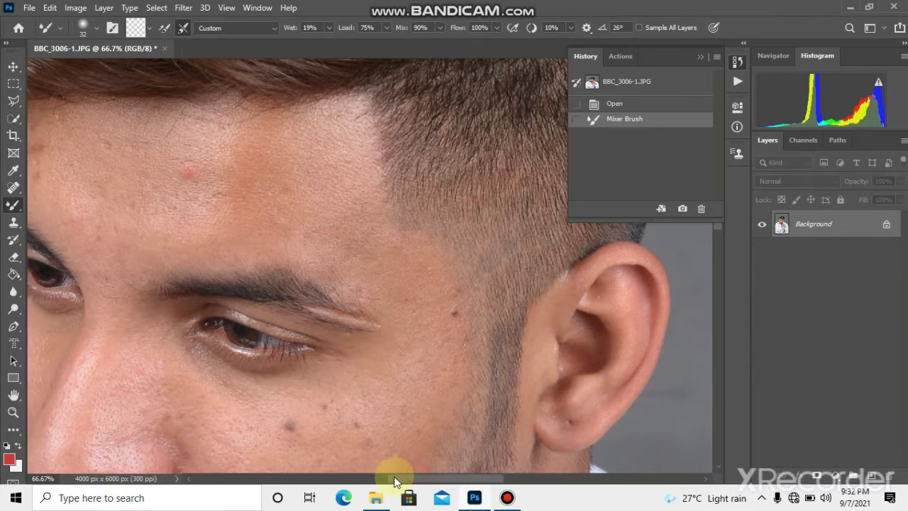
Enlarge the Mixer Brush from 32 px to 127 px
{"action": "right_click", "coordinate": [361, 311]}
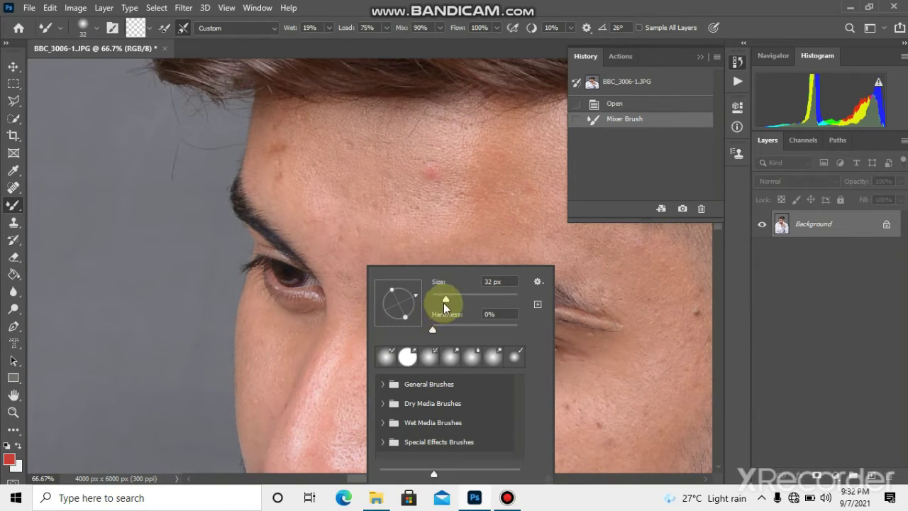
{"action": "left_click_drag", "start_coordinate": [443, 303], "coordinate": [481, 301]}
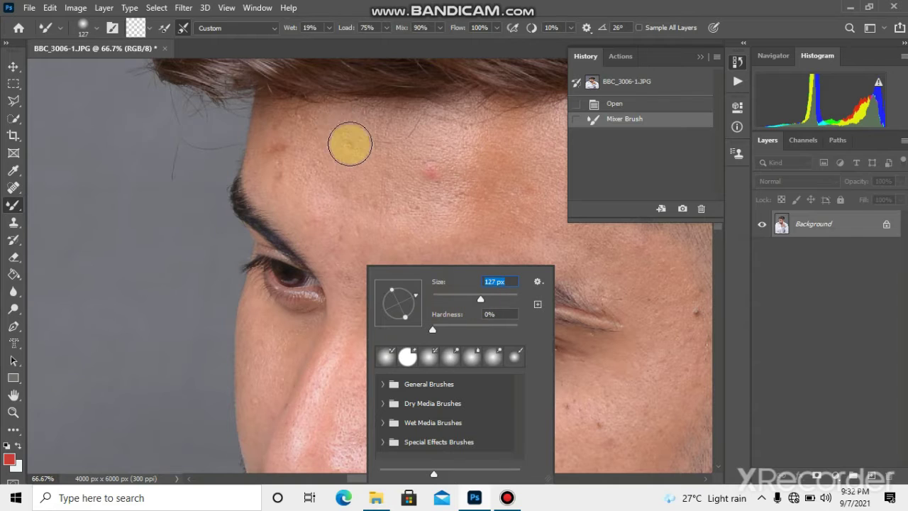
{"action": "left_click", "coordinate": [350, 144]}
Smooth the forehead's red blemishes with Mixer Brush strokes from the eyebrow upward
{"action": "mouse_move", "coordinate": [355, 151]}
{"action": "left_mouse_down"}
{"action": "mouse_move", "coordinate": [366, 173]}
{"action": "mouse_move", "coordinate": [338, 124]}
{"action": "mouse_move", "coordinate": [270, 120]}
{"action": "left_mouse_up"}
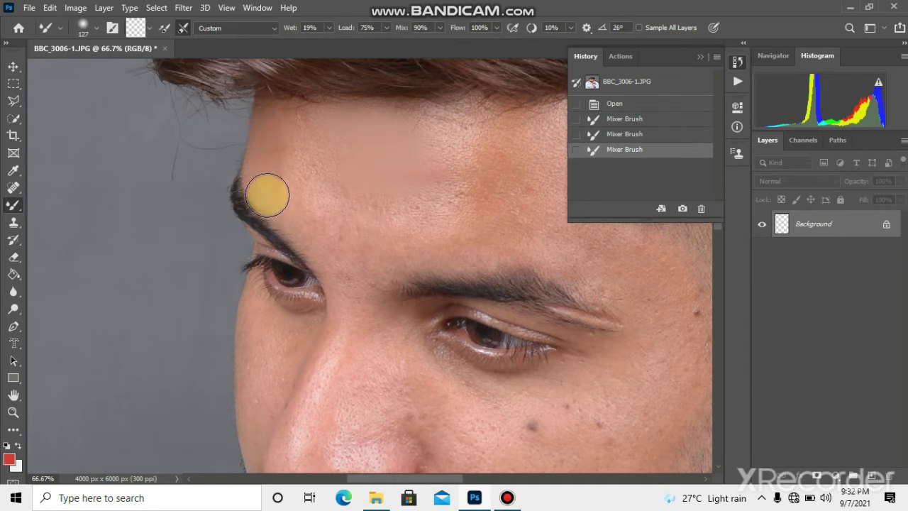
{"action": "left_click_drag", "start_coordinate": [267, 195], "coordinate": [300, 125]}
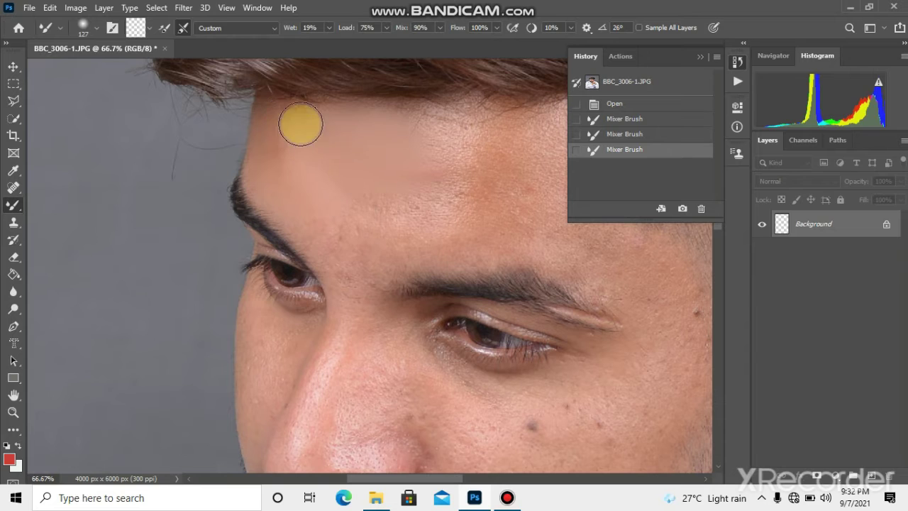
{"action": "left_click_drag", "start_coordinate": [301, 125], "coordinate": [327, 122]}
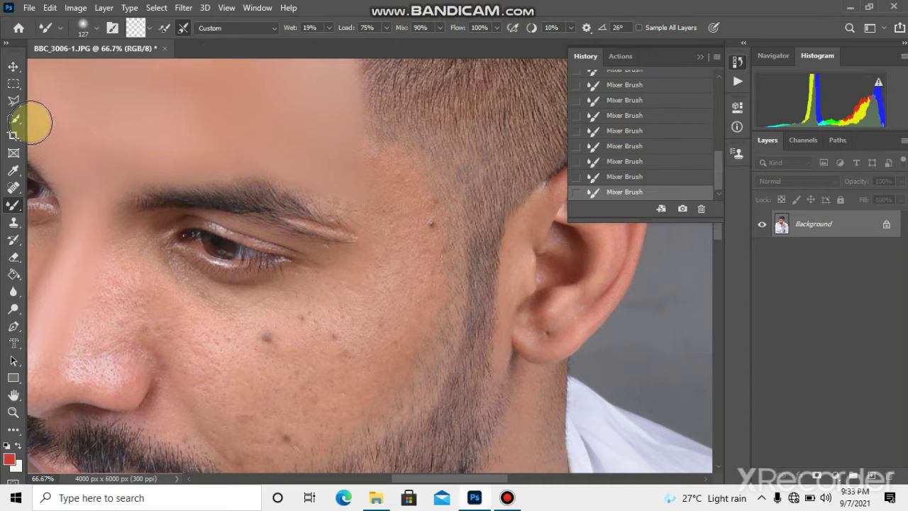
Draw a Polygonal Lasso selection from the temple hairline past the sideburn to the jaw
{"action": "left_click", "coordinate": [14, 103]}
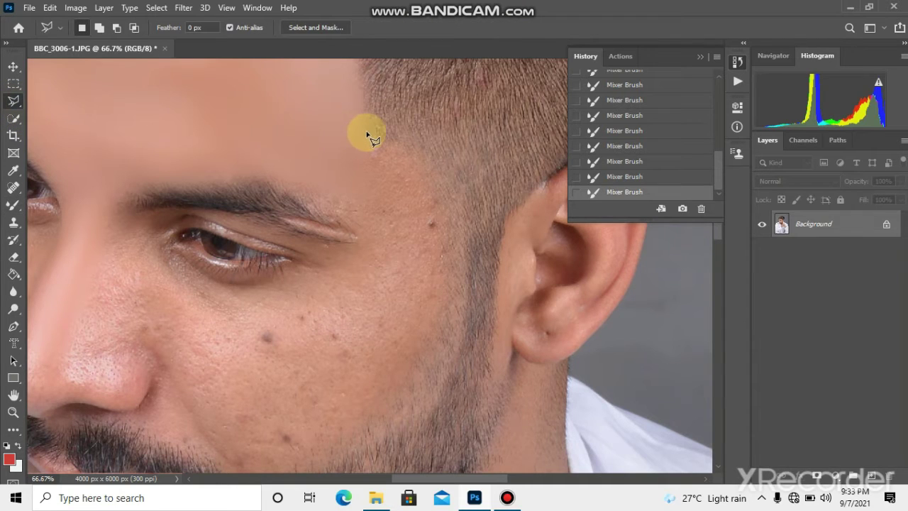
{"action": "left_click", "coordinate": [370, 132]}
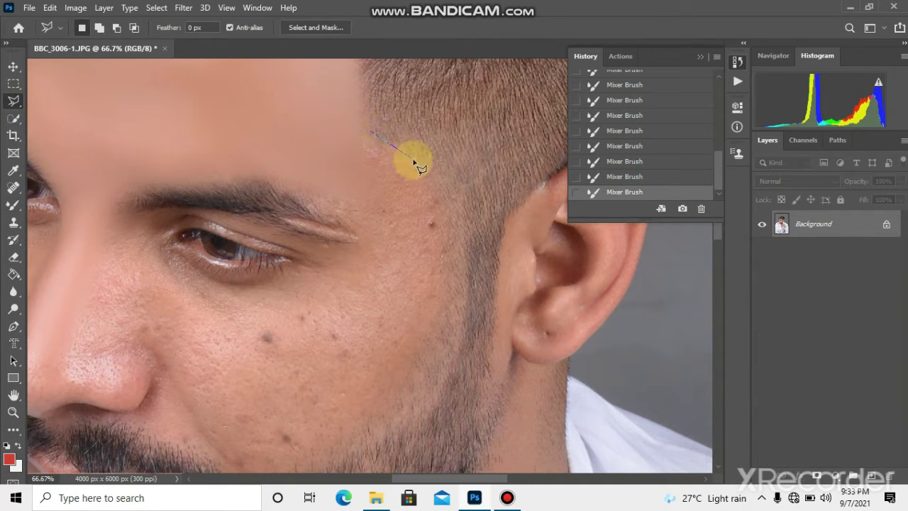
{"action": "left_click", "coordinate": [461, 214]}
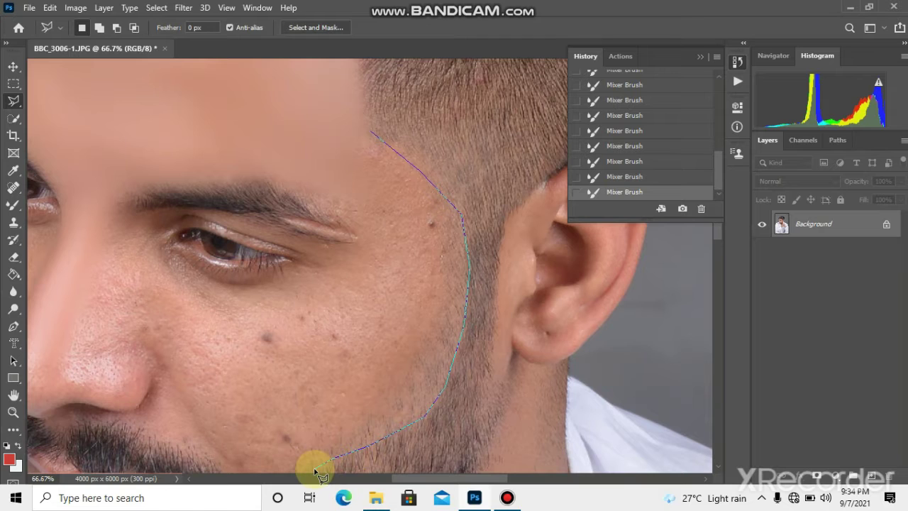
{"action": "double_click", "coordinate": [316, 470]}
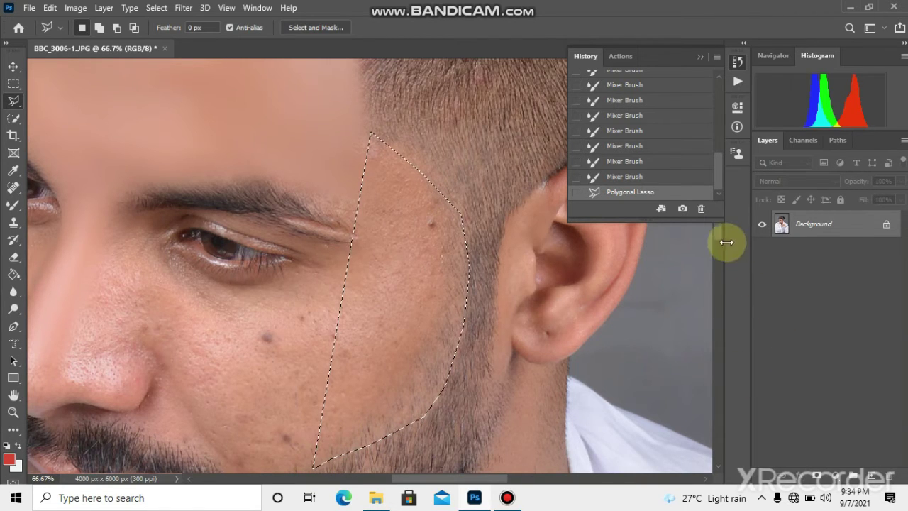
{"action": "scroll", "coordinate": [719, 236], "scroll_direction": "down", "scroll_amount": 3}
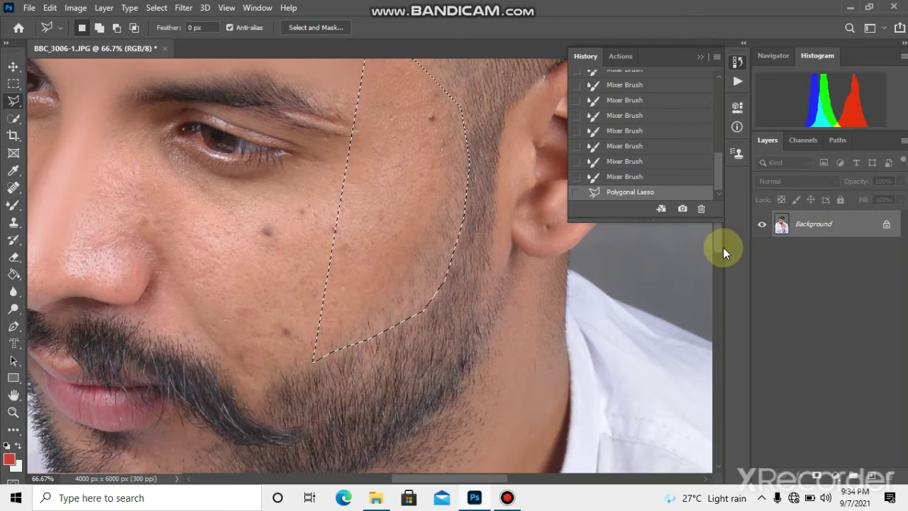
{"action": "scroll", "coordinate": [725, 243], "scroll_direction": "up", "scroll_amount": 2}
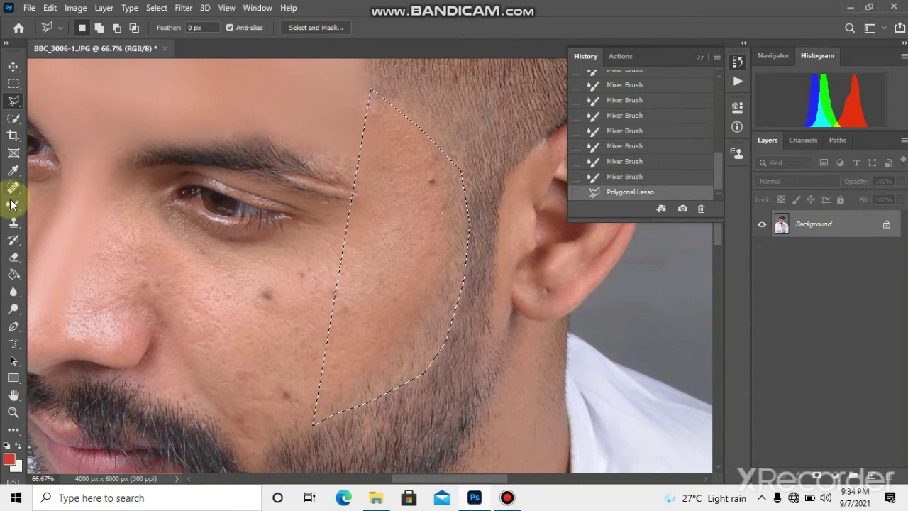
Blend the skin inside the cheek selection with Mixer Brush strokes
{"action": "left_click", "coordinate": [10, 205]}
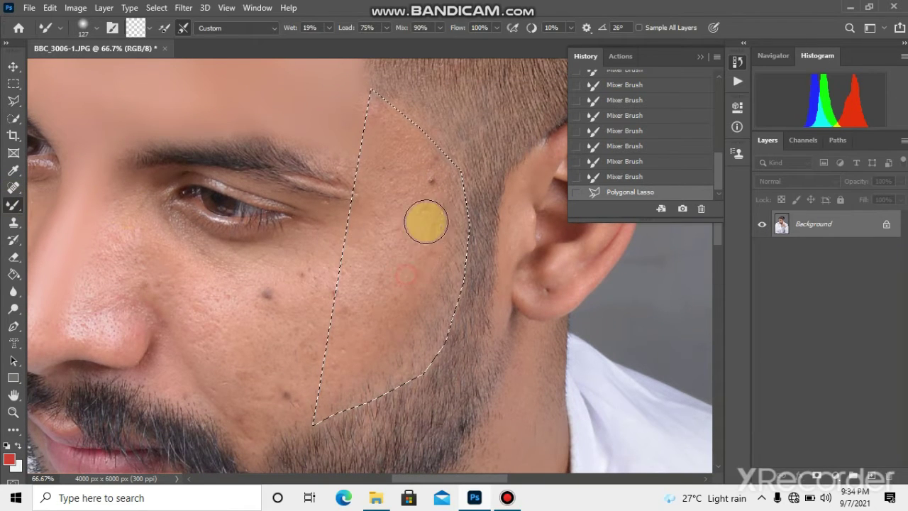
{"action": "mouse_move", "coordinate": [418, 225]}
{"action": "left_mouse_down"}
{"action": "mouse_move", "coordinate": [377, 106]}
{"action": "mouse_move", "coordinate": [471, 319]}
{"action": "mouse_move", "coordinate": [434, 310]}
{"action": "mouse_move", "coordinate": [416, 356]}
{"action": "mouse_move", "coordinate": [375, 398]}
{"action": "mouse_move", "coordinate": [334, 381]}
{"action": "mouse_move", "coordinate": [346, 314]}
{"action": "mouse_move", "coordinate": [349, 343]}
{"action": "mouse_move", "coordinate": [371, 138]}
{"action": "mouse_move", "coordinate": [383, 274]}
{"action": "mouse_move", "coordinate": [386, 231]}
{"action": "mouse_move", "coordinate": [346, 265]}
{"action": "mouse_move", "coordinate": [375, 304]}
{"action": "mouse_move", "coordinate": [397, 258]}
{"action": "mouse_move", "coordinate": [362, 348]}
{"action": "mouse_move", "coordinate": [357, 249]}
{"action": "mouse_move", "coordinate": [423, 344]}
{"action": "mouse_move", "coordinate": [336, 403]}
{"action": "mouse_move", "coordinate": [405, 219]}
{"action": "mouse_move", "coordinate": [446, 304]}
{"action": "mouse_move", "coordinate": [466, 156]}
{"action": "mouse_move", "coordinate": [405, 116]}
{"action": "mouse_move", "coordinate": [448, 170]}
{"action": "mouse_move", "coordinate": [420, 362]}
{"action": "mouse_move", "coordinate": [369, 389]}
{"action": "mouse_move", "coordinate": [346, 341]}
{"action": "mouse_move", "coordinate": [360, 115]}
{"action": "mouse_move", "coordinate": [435, 200]}
{"action": "mouse_move", "coordinate": [432, 253]}
{"action": "mouse_move", "coordinate": [375, 365]}
{"action": "mouse_move", "coordinate": [316, 415]}
{"action": "mouse_move", "coordinate": [430, 395]}
{"action": "left_mouse_up"}
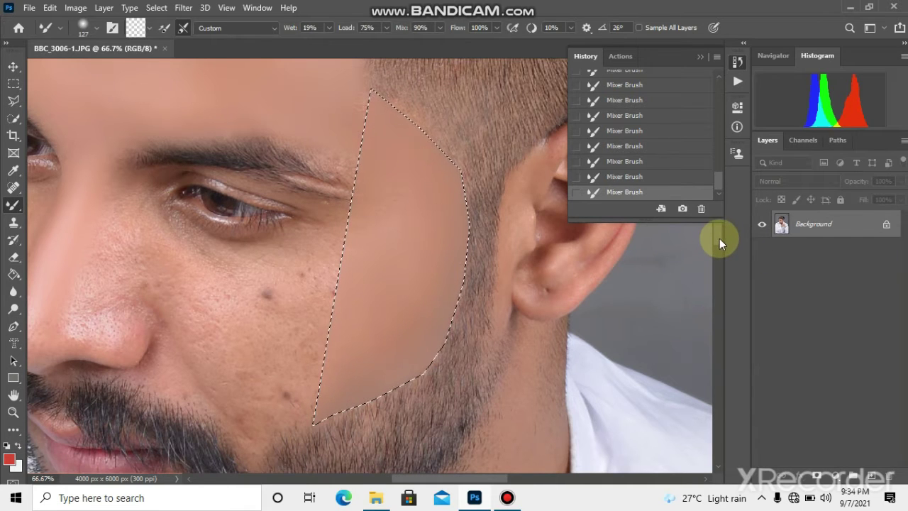
{"action": "left_click_drag", "start_coordinate": [719, 238], "coordinate": [719, 248]}
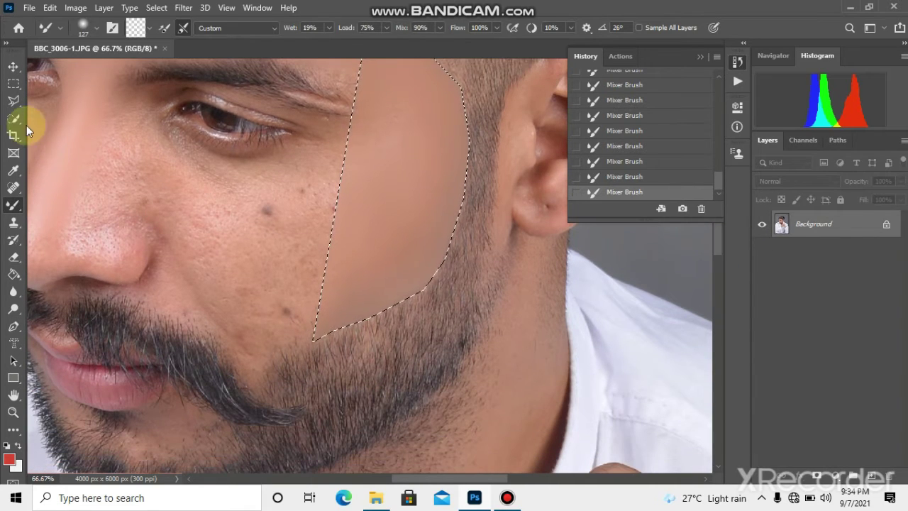
{"action": "left_click", "coordinate": [14, 104]}
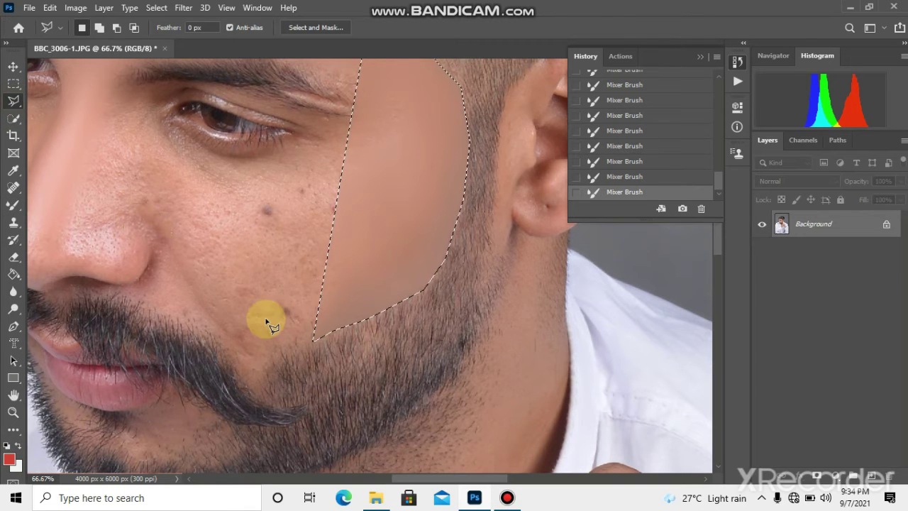
Replace the cheek selection with a new lasso outline from the mustache to the beard line
{"action": "key", "text": "ctrl+d"}
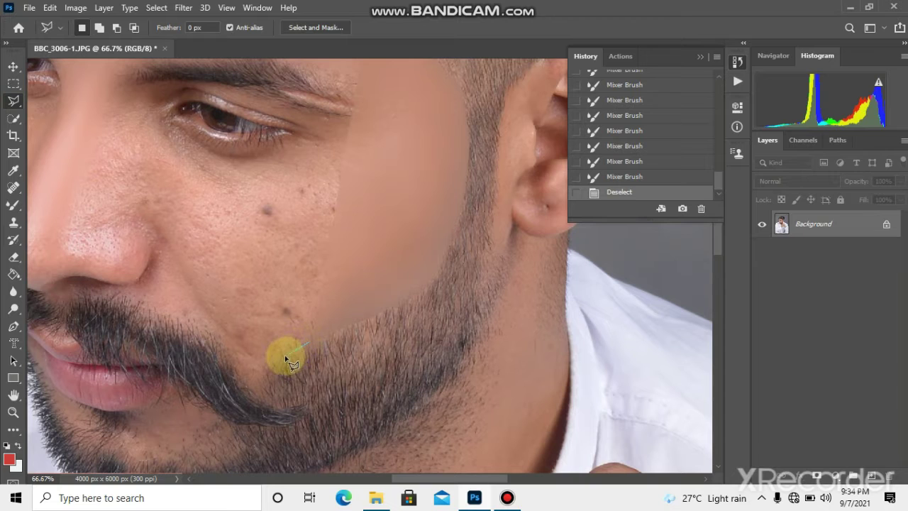
{"action": "left_click", "coordinate": [253, 376]}
{"action": "left_click", "coordinate": [226, 344]}
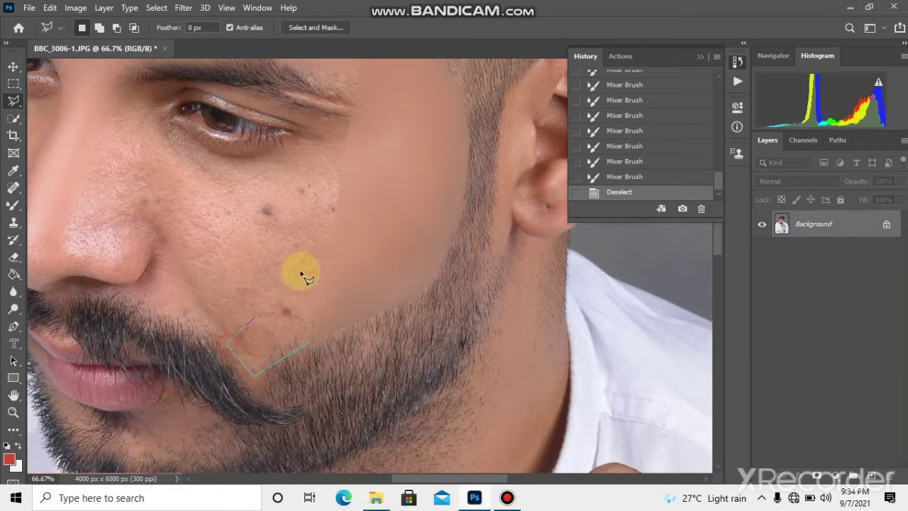
{"action": "left_click", "coordinate": [441, 140]}
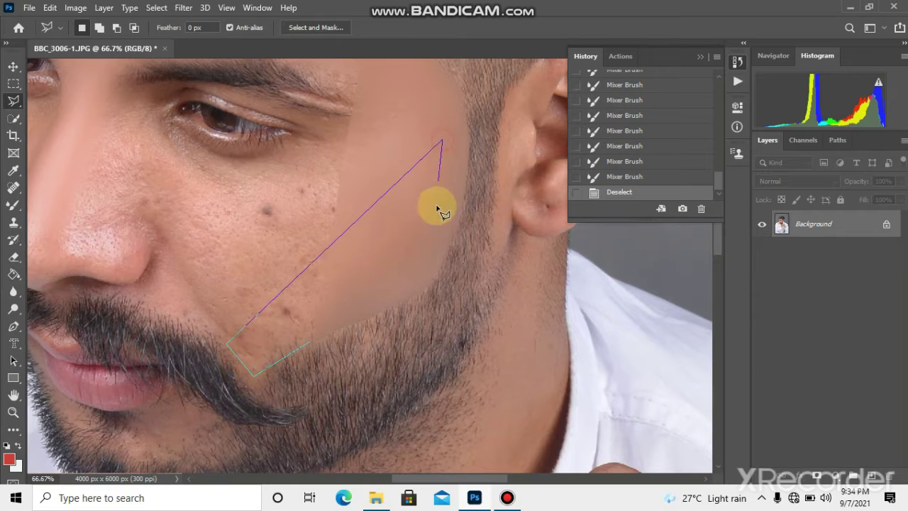
{"action": "left_click", "coordinate": [421, 288]}
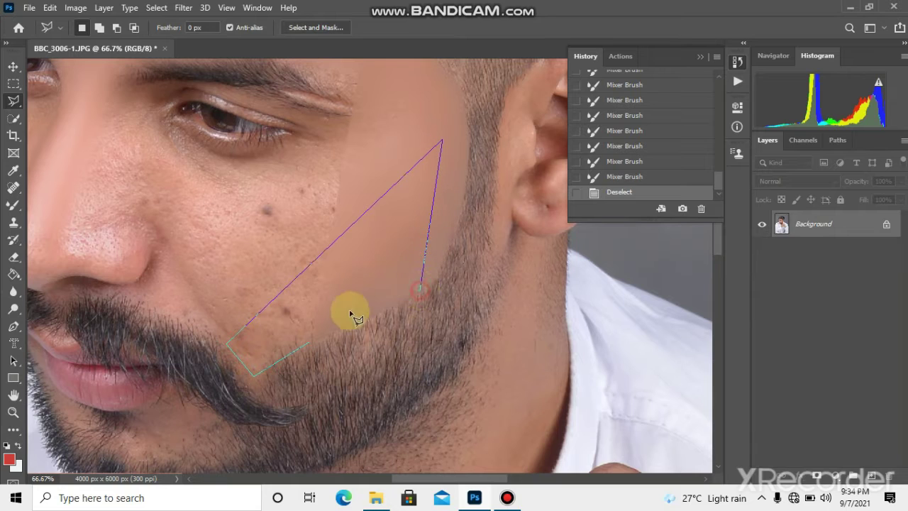
{"action": "double_click", "coordinate": [308, 344]}
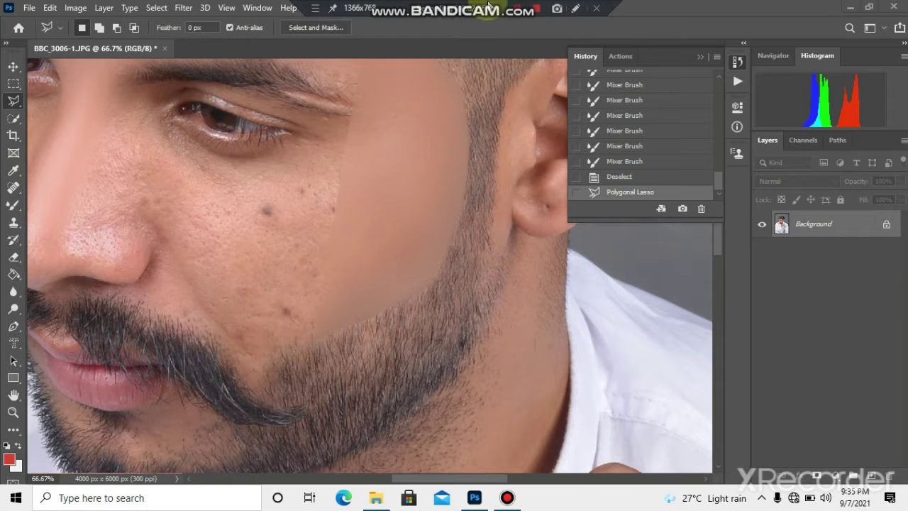
Deselect and smooth the cheek and skin beside the nose with Mixer Brush strokes
{"action": "key", "text": "ctrl+d"}
{"action": "key", "text": "b"}
{"action": "mouse_move", "coordinate": [361, 222]}
{"action": "left_mouse_down"}
{"action": "mouse_move", "coordinate": [348, 234]}
{"action": "mouse_move", "coordinate": [370, 225]}
{"action": "left_mouse_up"}
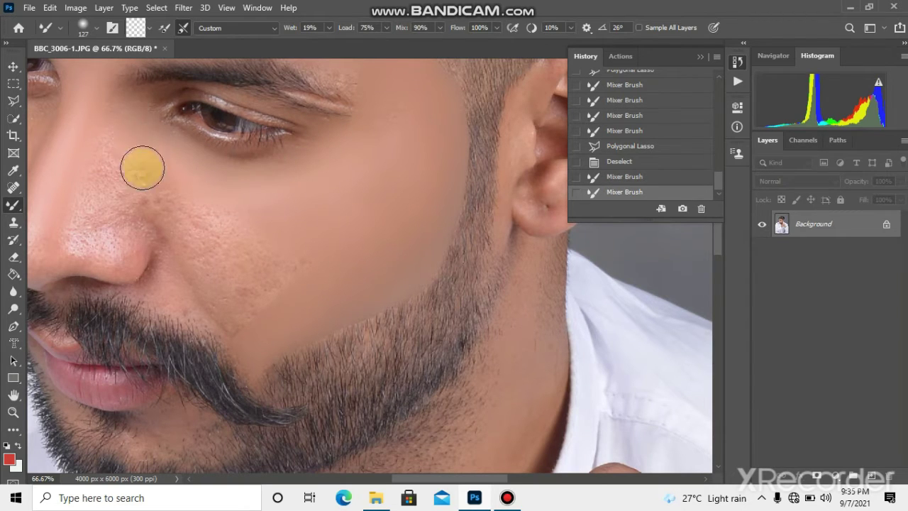
{"action": "left_click_drag", "start_coordinate": [160, 222], "coordinate": [285, 268]}
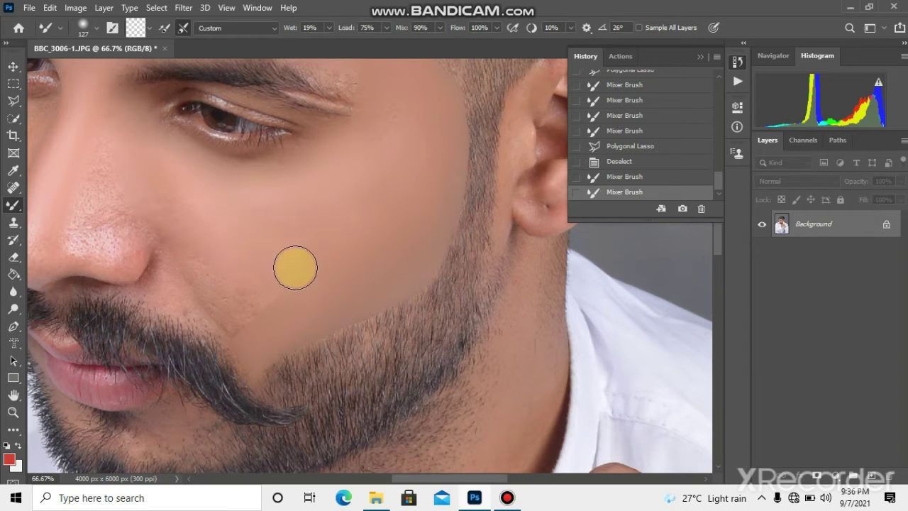
{"action": "mouse_move", "coordinate": [285, 268]}
{"action": "left_mouse_down"}
{"action": "mouse_move", "coordinate": [266, 312]}
{"action": "mouse_move", "coordinate": [233, 284]}
{"action": "mouse_move", "coordinate": [241, 314]}
{"action": "mouse_move", "coordinate": [144, 172]}
{"action": "mouse_move", "coordinate": [225, 290]}
{"action": "mouse_move", "coordinate": [198, 308]}
{"action": "mouse_move", "coordinate": [158, 280]}
{"action": "mouse_move", "coordinate": [150, 290]}
{"action": "mouse_move", "coordinate": [160, 269]}
{"action": "mouse_move", "coordinate": [152, 271]}
{"action": "mouse_move", "coordinate": [149, 295]}
{"action": "left_mouse_up"}
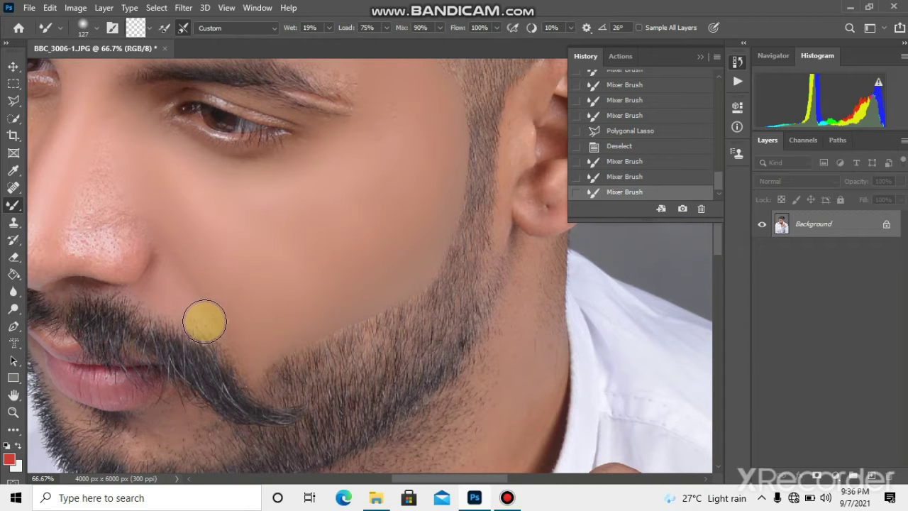
{"action": "mouse_move", "coordinate": [199, 325]}
{"action": "left_mouse_down"}
{"action": "mouse_move", "coordinate": [135, 217]}
{"action": "mouse_move", "coordinate": [105, 223]}
{"action": "mouse_move", "coordinate": [135, 213]}
{"action": "left_mouse_up"}
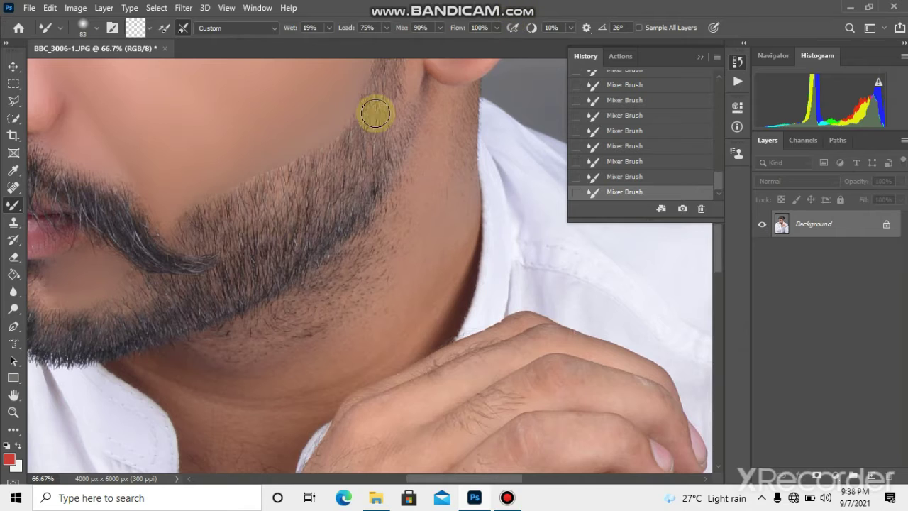
Start a Polygonal Lasso outline below the ear, tracing the jawline and beard edge to the chin
{"action": "left_click", "coordinate": [14, 101]}
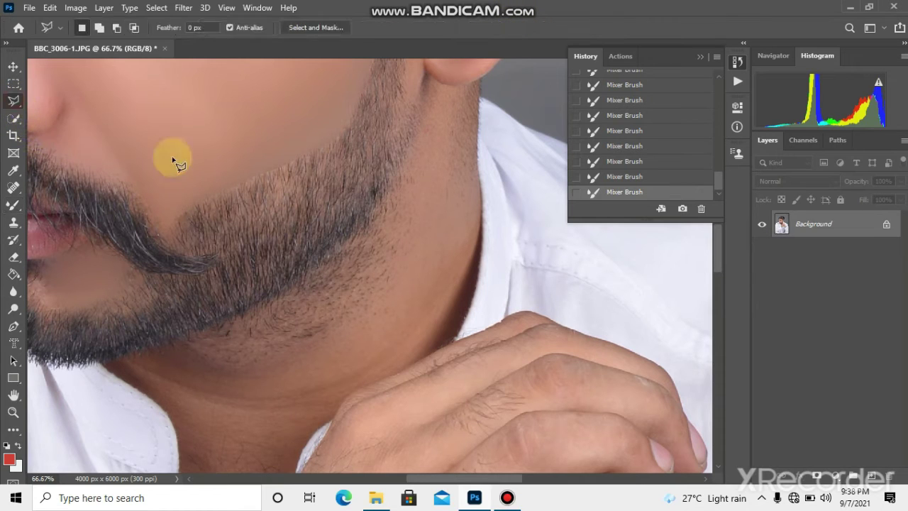
{"action": "left_click", "coordinate": [428, 86]}
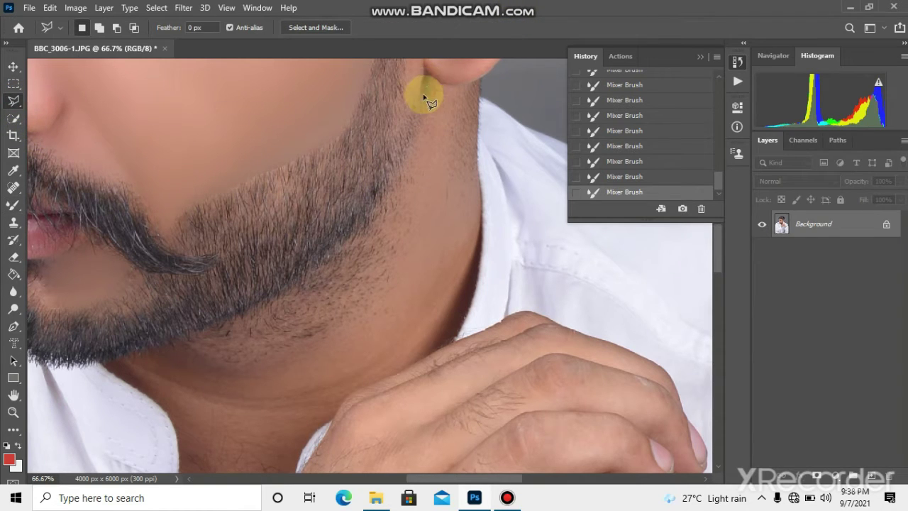
{"action": "left_click", "coordinate": [398, 171]}
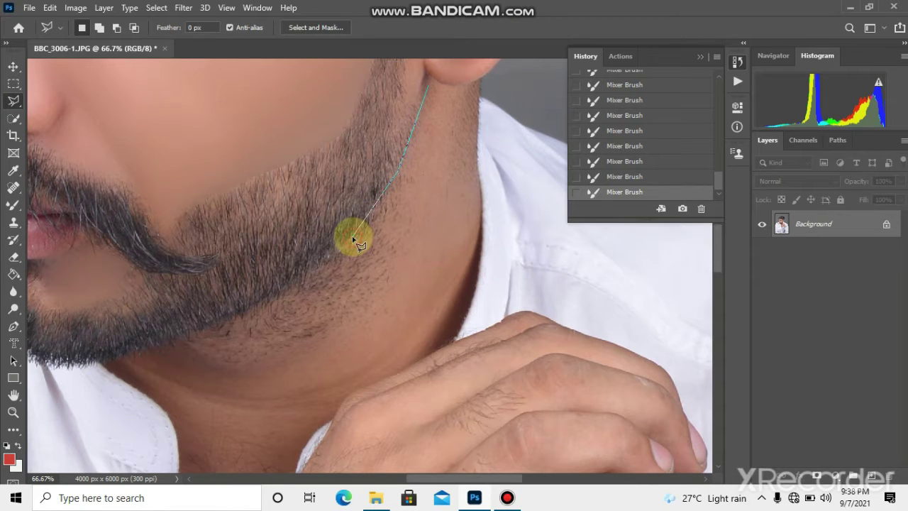
{"action": "left_click", "coordinate": [352, 238]}
{"action": "left_click", "coordinate": [302, 287]}
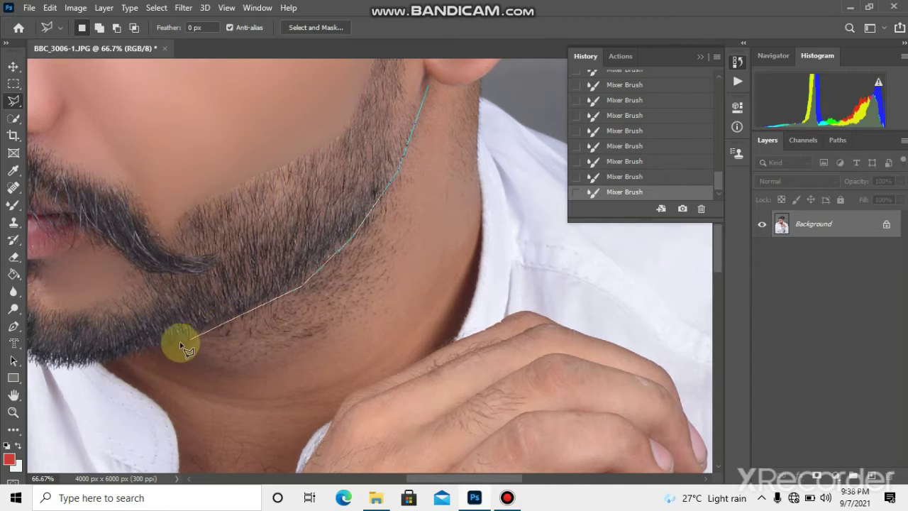
{"action": "left_click", "coordinate": [158, 351]}
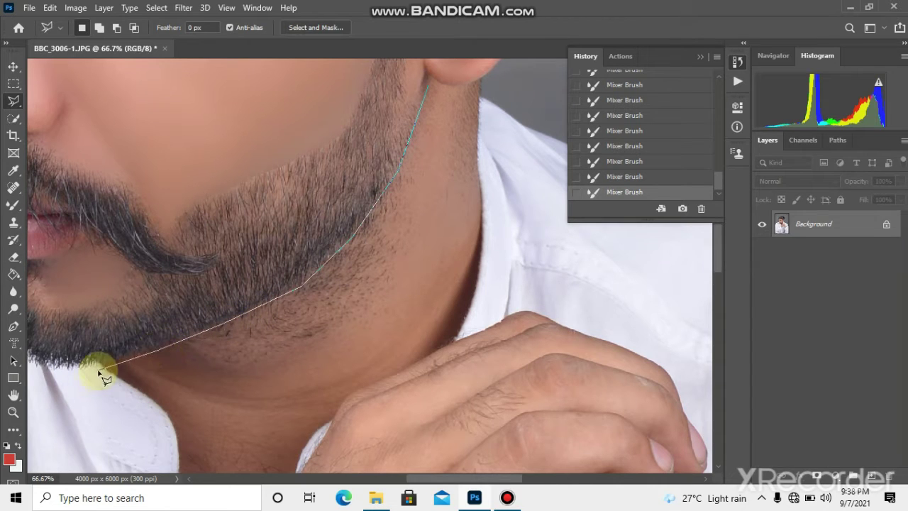
{"action": "left_click", "coordinate": [108, 366]}
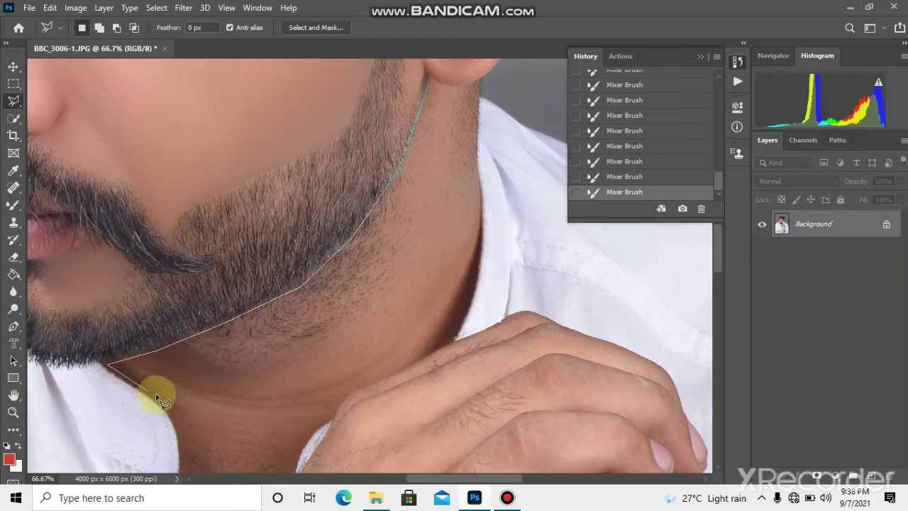
Continue the outline across the lower neck and back up to the ear, closing the selection
{"action": "left_click", "coordinate": [173, 408]}
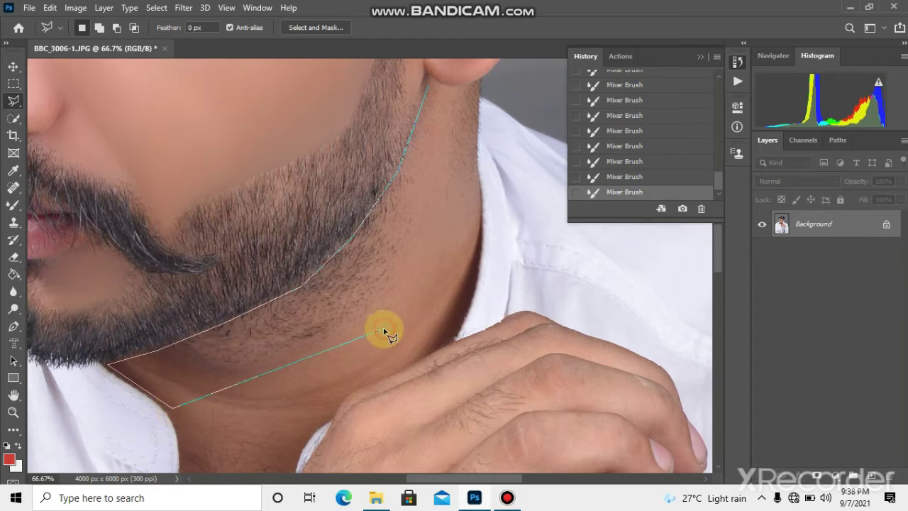
{"action": "left_click", "coordinate": [384, 331]}
{"action": "left_click", "coordinate": [441, 238]}
{"action": "left_click", "coordinate": [439, 164]}
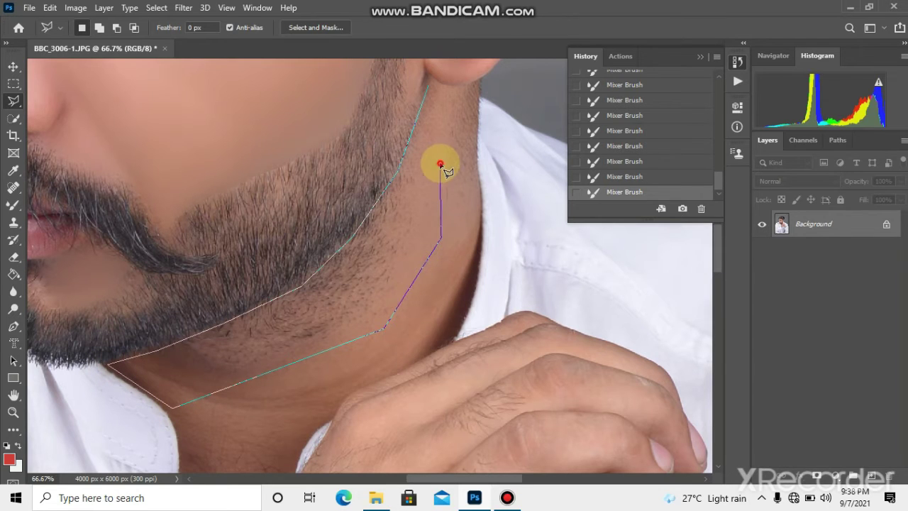
{"action": "left_click", "coordinate": [438, 100]}
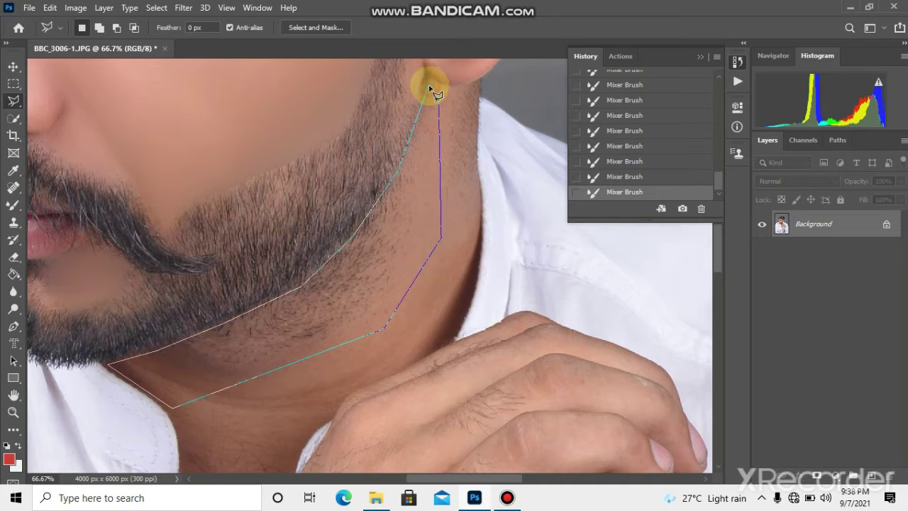
{"action": "left_click", "coordinate": [429, 86]}
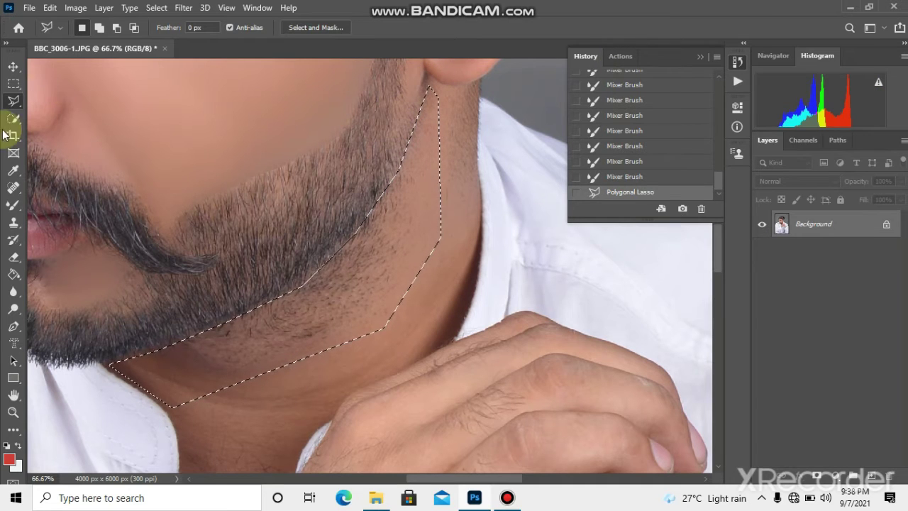
Smooth the neck stubble inside the selection with a 190 px Mixer Brush, redoing one undone stroke
{"action": "left_click", "coordinate": [14, 206]}
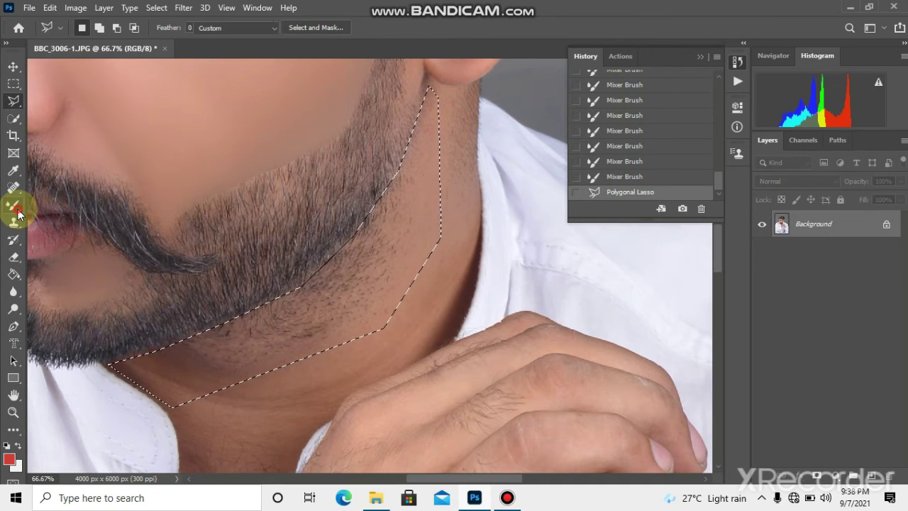
{"action": "right_click", "coordinate": [321, 298]}
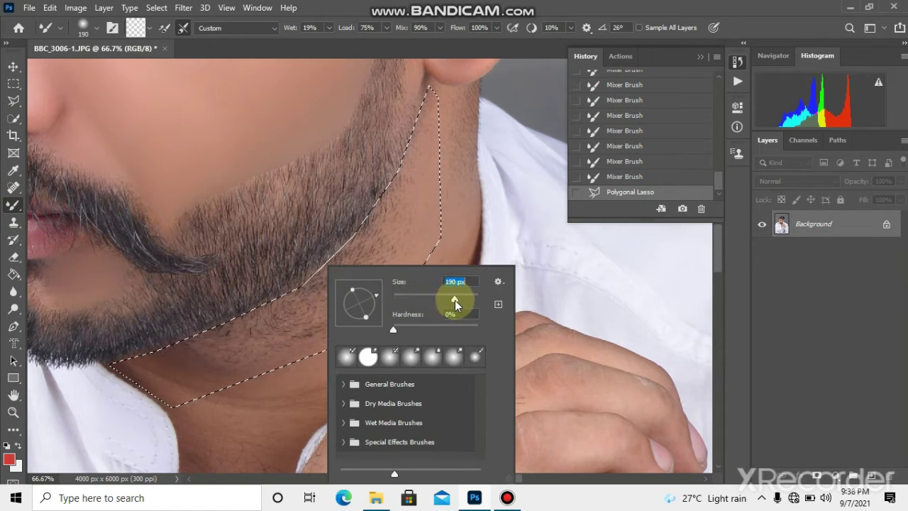
{"action": "left_click", "coordinate": [217, 355]}
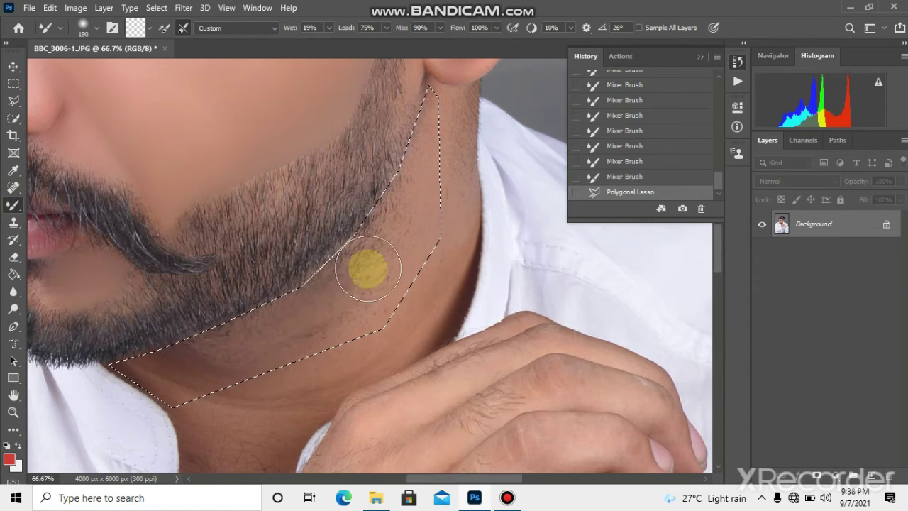
{"action": "mouse_move", "coordinate": [368, 269]}
{"action": "left_mouse_down"}
{"action": "mouse_move", "coordinate": [172, 382]}
{"action": "mouse_move", "coordinate": [188, 371]}
{"action": "left_mouse_up"}
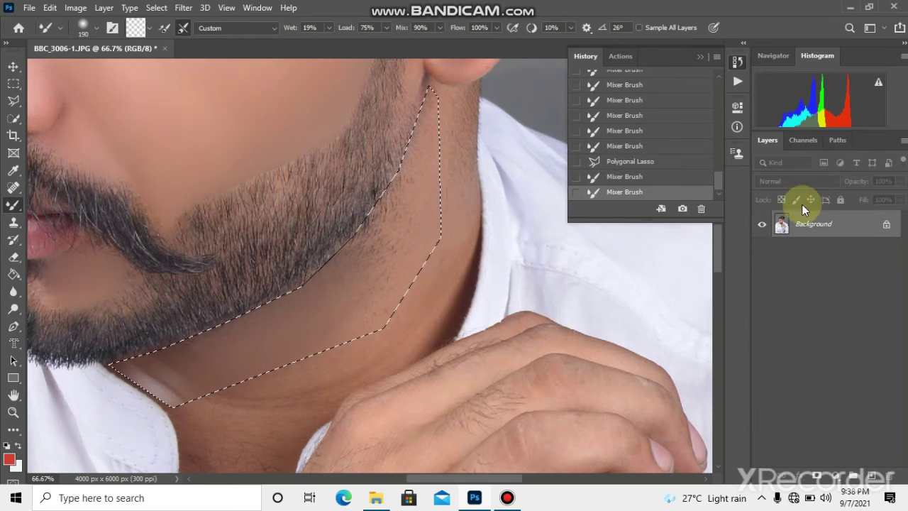
{"action": "left_click", "coordinate": [653, 179]}
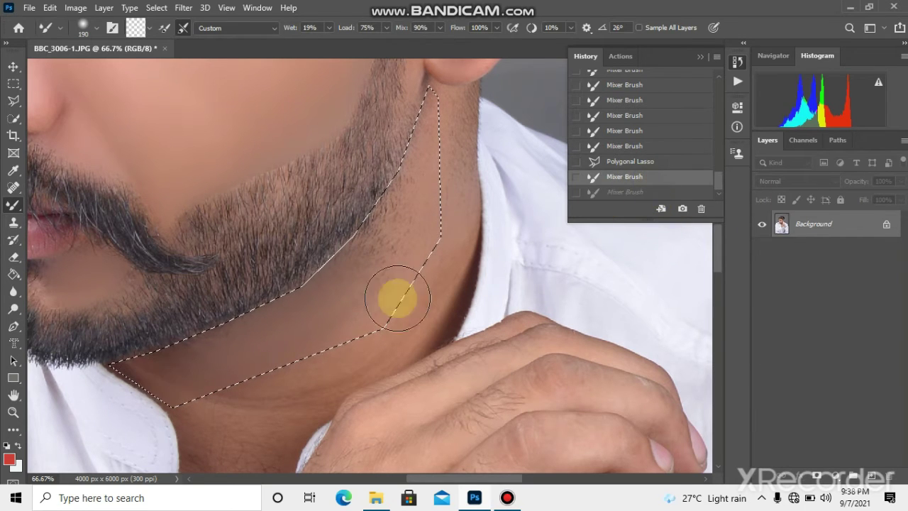
{"action": "mouse_move", "coordinate": [408, 194]}
{"action": "left_mouse_down"}
{"action": "mouse_move", "coordinate": [366, 335]}
{"action": "mouse_move", "coordinate": [430, 116]}
{"action": "mouse_move", "coordinate": [420, 186]}
{"action": "mouse_move", "coordinate": [415, 50]}
{"action": "mouse_move", "coordinate": [416, 203]}
{"action": "mouse_move", "coordinate": [348, 290]}
{"action": "mouse_move", "coordinate": [203, 361]}
{"action": "mouse_move", "coordinate": [80, 381]}
{"action": "mouse_move", "coordinate": [243, 345]}
{"action": "mouse_move", "coordinate": [143, 367]}
{"action": "mouse_move", "coordinate": [197, 370]}
{"action": "mouse_move", "coordinate": [127, 419]}
{"action": "mouse_move", "coordinate": [233, 344]}
{"action": "mouse_move", "coordinate": [186, 348]}
{"action": "mouse_move", "coordinate": [223, 348]}
{"action": "mouse_move", "coordinate": [231, 361]}
{"action": "mouse_move", "coordinate": [193, 381]}
{"action": "mouse_move", "coordinate": [121, 375]}
{"action": "left_mouse_up"}
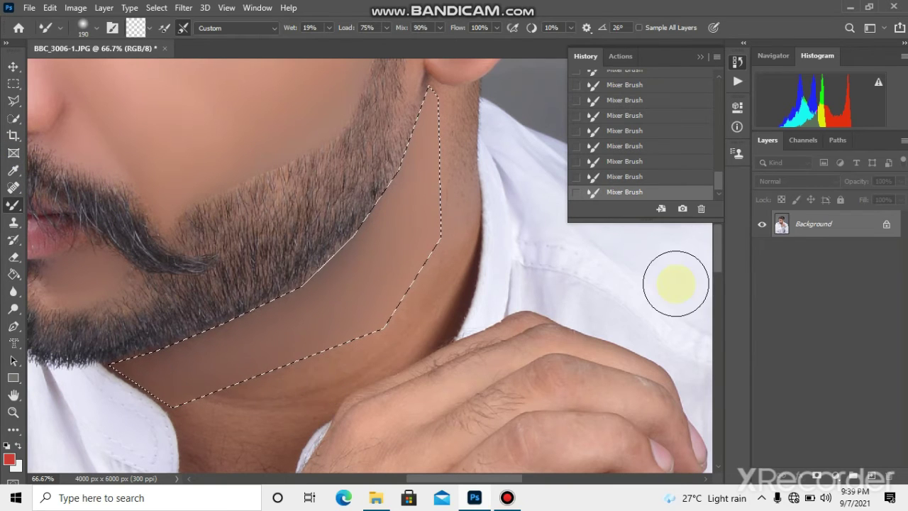
{"action": "scroll", "coordinate": [715, 261], "scroll_direction": "down", "scroll_amount": 3}
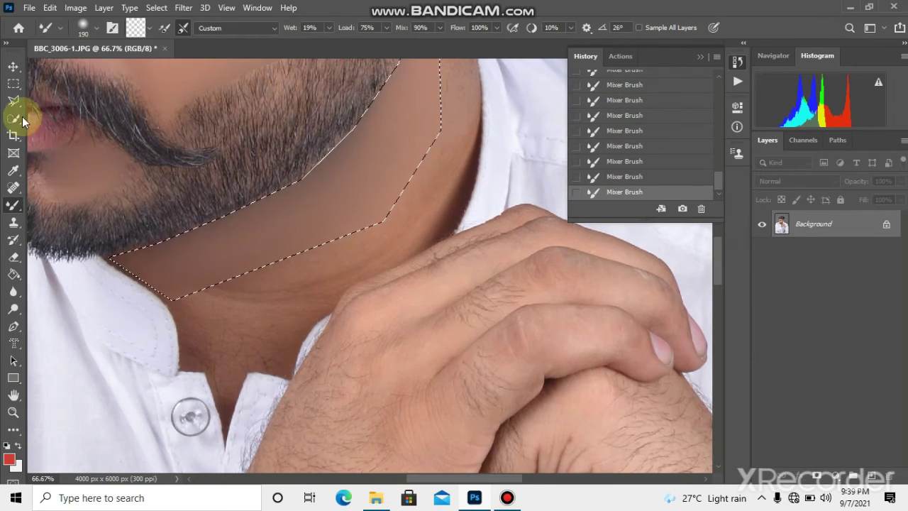
Clear the selection from the neck
{"action": "left_click", "coordinate": [14, 97]}
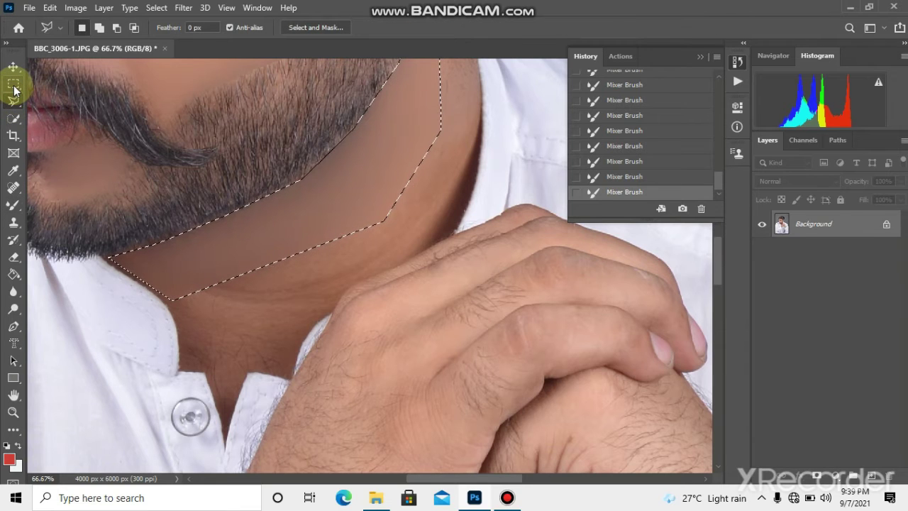
{"action": "left_click", "coordinate": [15, 85]}
{"action": "left_click", "coordinate": [81, 111]}
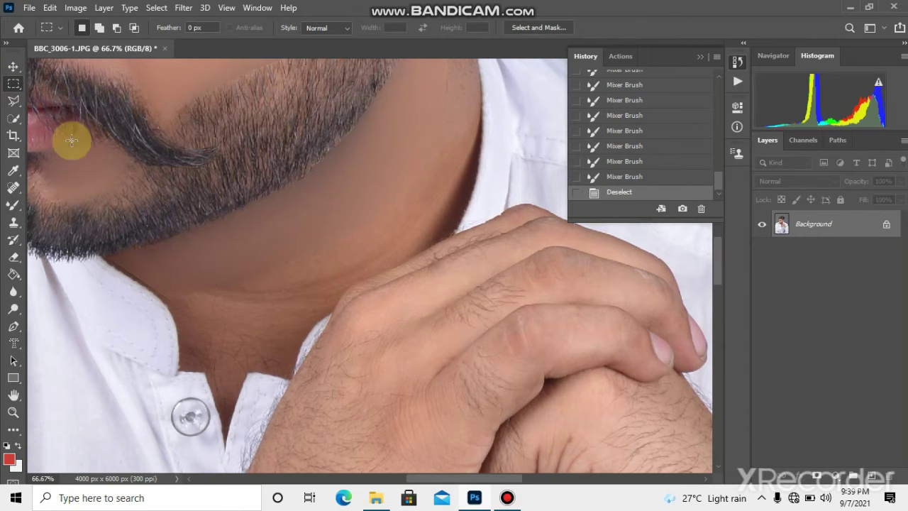
Blend the neck skin along the jaw edge with the Mixer Brush
{"action": "left_click", "coordinate": [14, 205]}
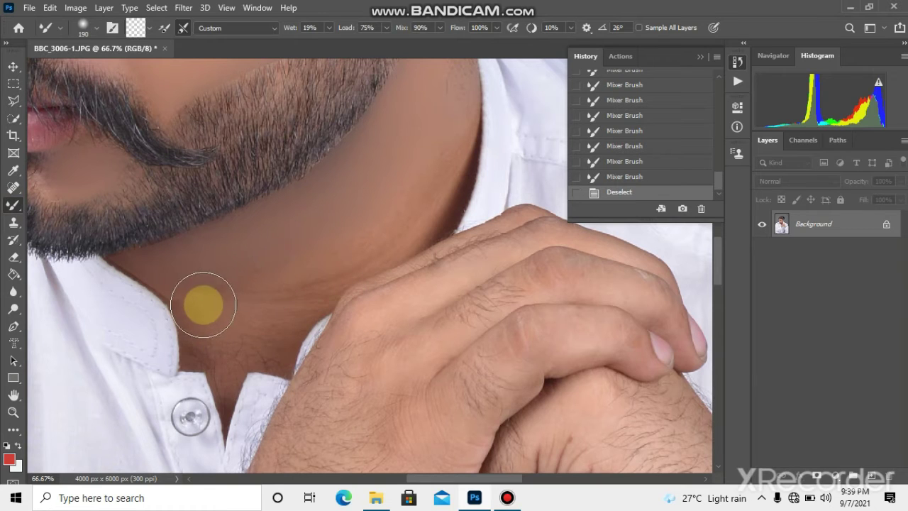
{"action": "left_click_drag", "start_coordinate": [221, 328], "coordinate": [289, 272]}
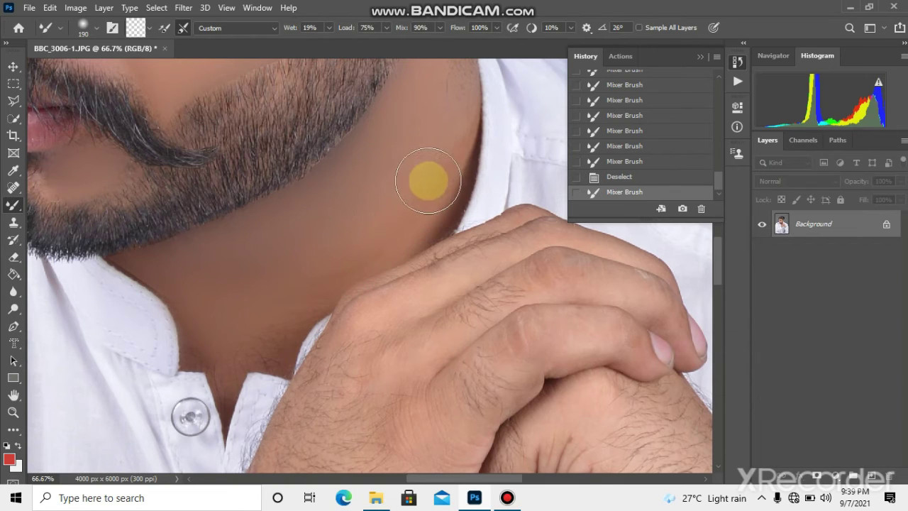
{"action": "left_click_drag", "start_coordinate": [427, 180], "coordinate": [442, 95]}
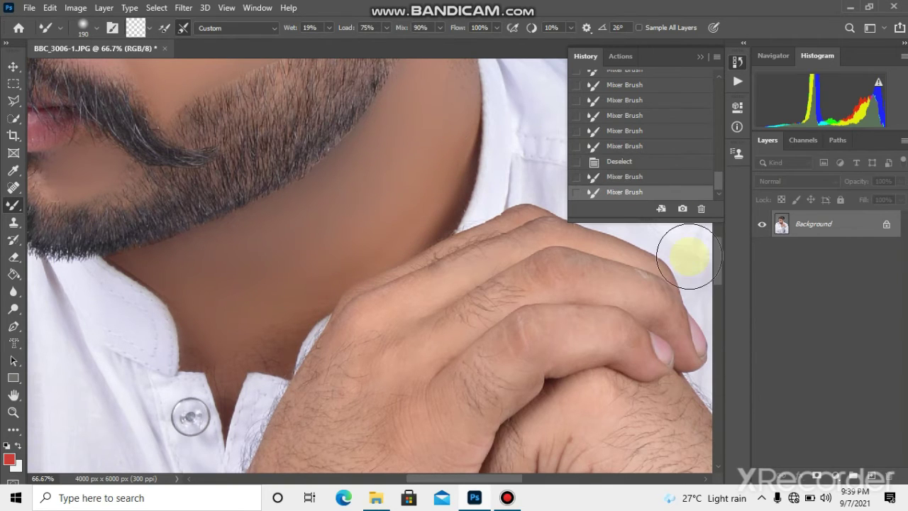
{"action": "left_click_drag", "start_coordinate": [719, 253], "coordinate": [722, 234]}
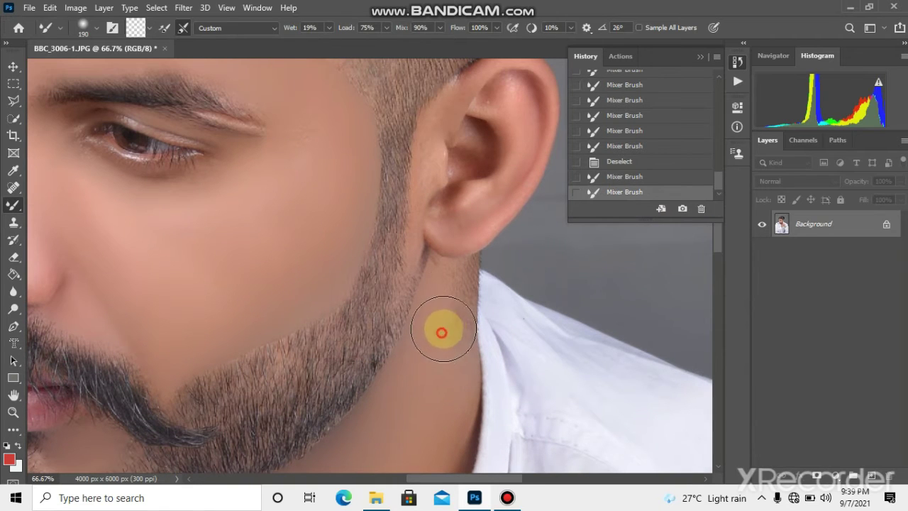
Shrink the Mixer Brush to 117 px and blend the neck skin below the ear
{"action": "mouse_move", "coordinate": [440, 330]}
{"action": "left_mouse_down"}
{"action": "mouse_move", "coordinate": [451, 292]}
{"action": "mouse_move", "coordinate": [445, 314]}
{"action": "left_mouse_up"}
{"action": "right_click", "coordinate": [445, 314]}
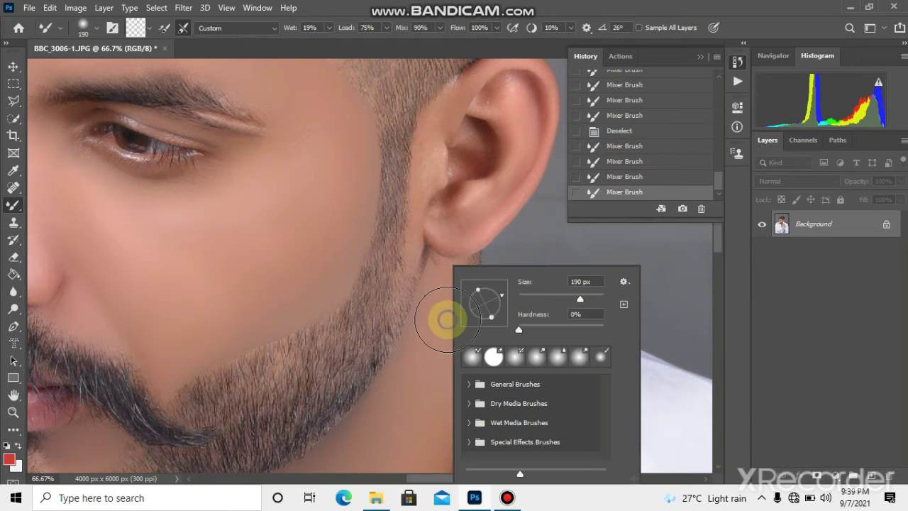
{"action": "left_click_drag", "start_coordinate": [565, 299], "coordinate": [562, 300]}
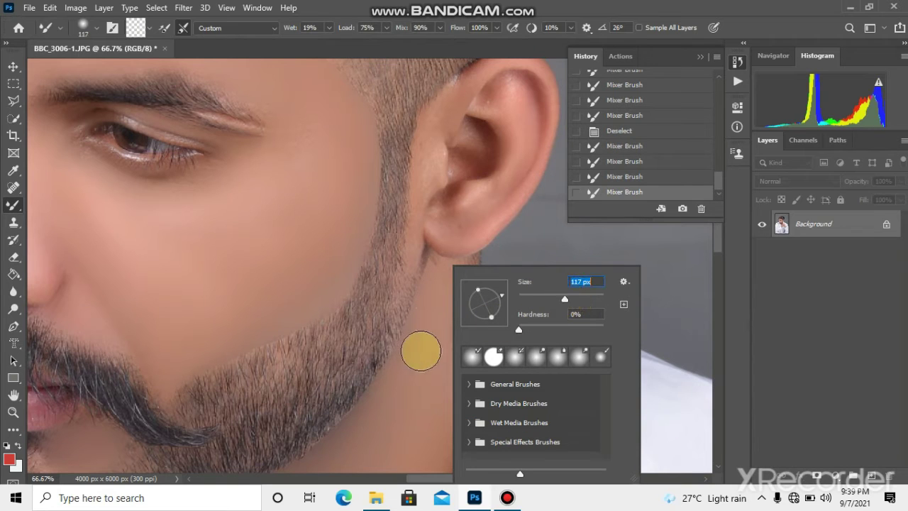
{"action": "left_click", "coordinate": [415, 349]}
{"action": "left_click", "coordinate": [460, 340]}
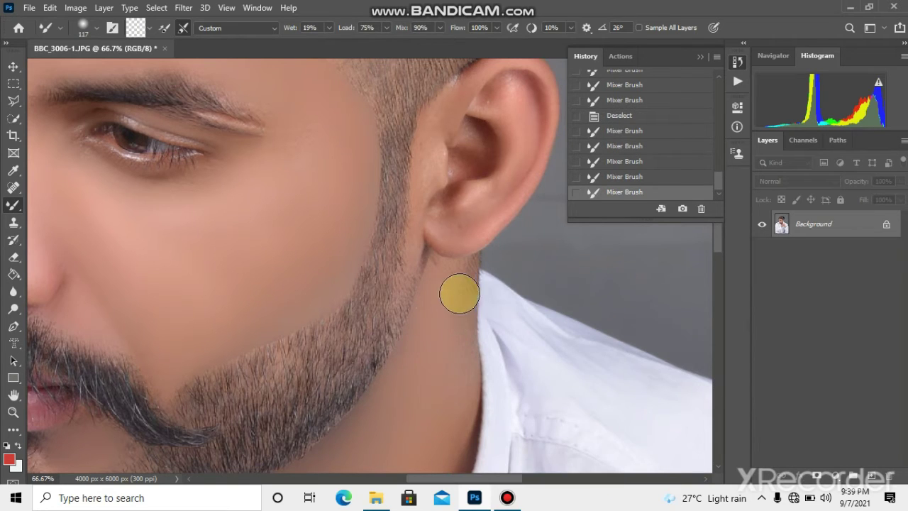
{"action": "left_click_drag", "start_coordinate": [455, 294], "coordinate": [452, 334]}
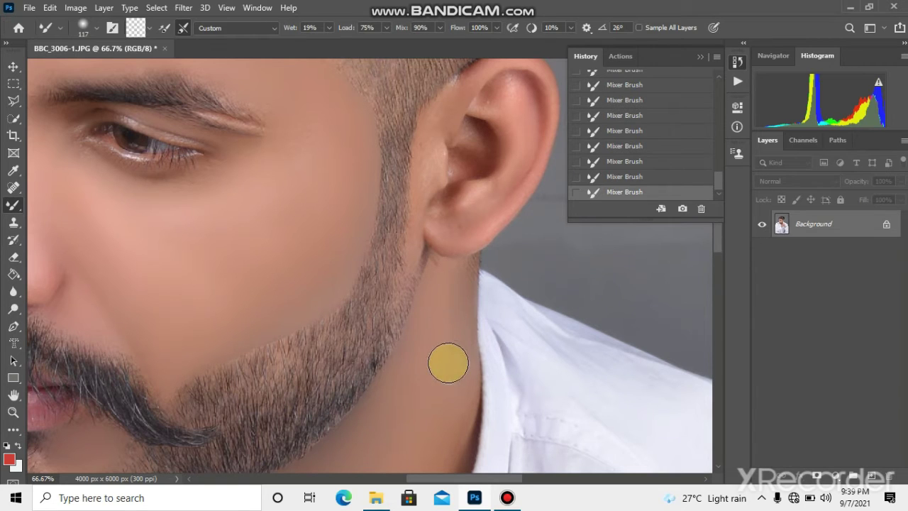
{"action": "left_click_drag", "start_coordinate": [248, 311], "coordinate": [243, 304]}
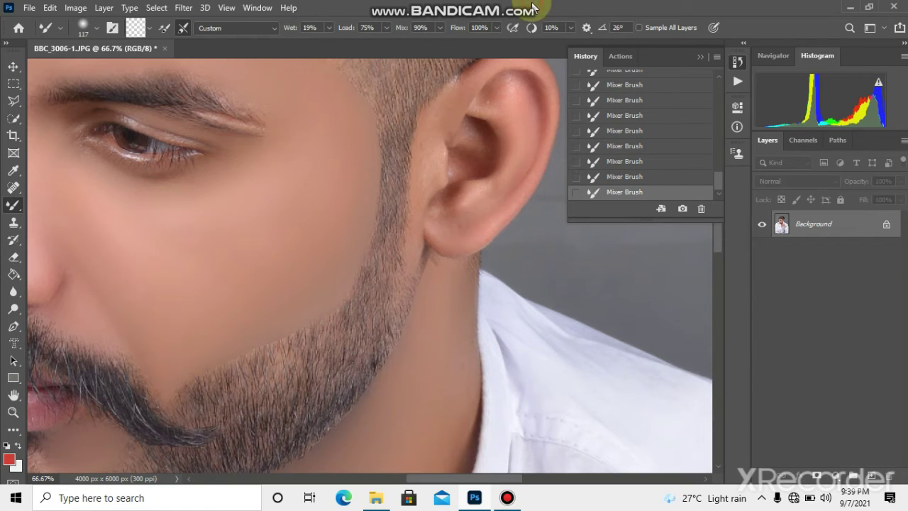
{"action": "mouse_move", "coordinate": [453, 9]}
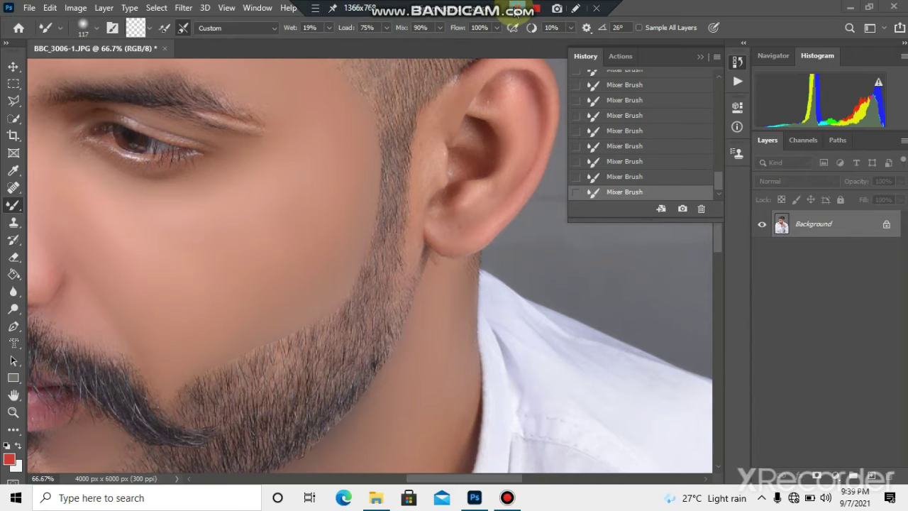
Zoom out to the whole portrait, then back in to 25%
{"action": "key", "text": "ctrl+minus"}
{"action": "key", "text": "ctrl+minus"}
{"action": "key", "text": "ctrl+minus"}
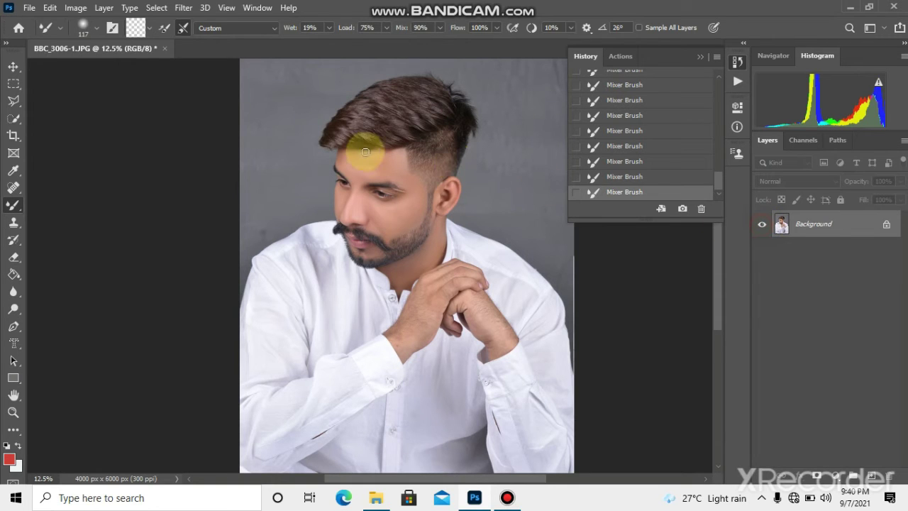
{"action": "key", "text": "ctrl+plus"}
{"action": "key", "text": "ctrl+plus"}
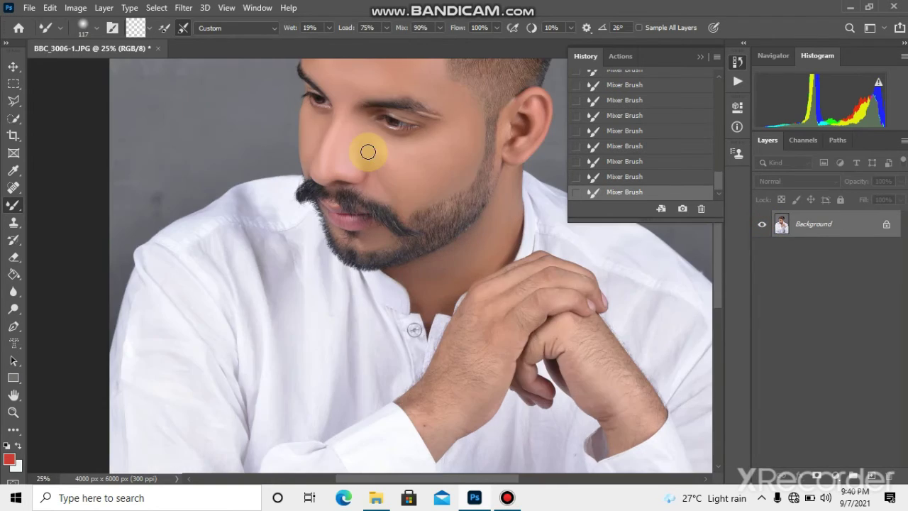
Launch the Camera Raw 13.0 filter from the Filter menu
{"action": "left_click", "coordinate": [182, 8]}
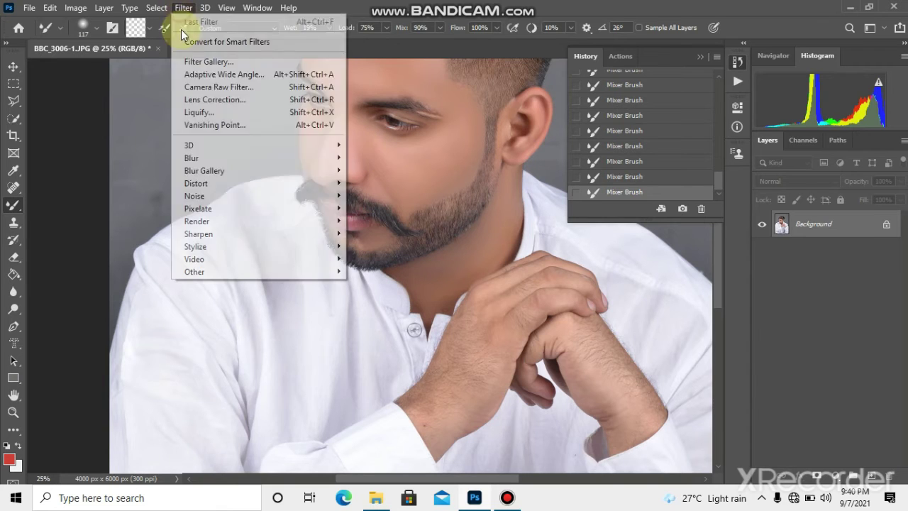
{"action": "left_click", "coordinate": [202, 88]}
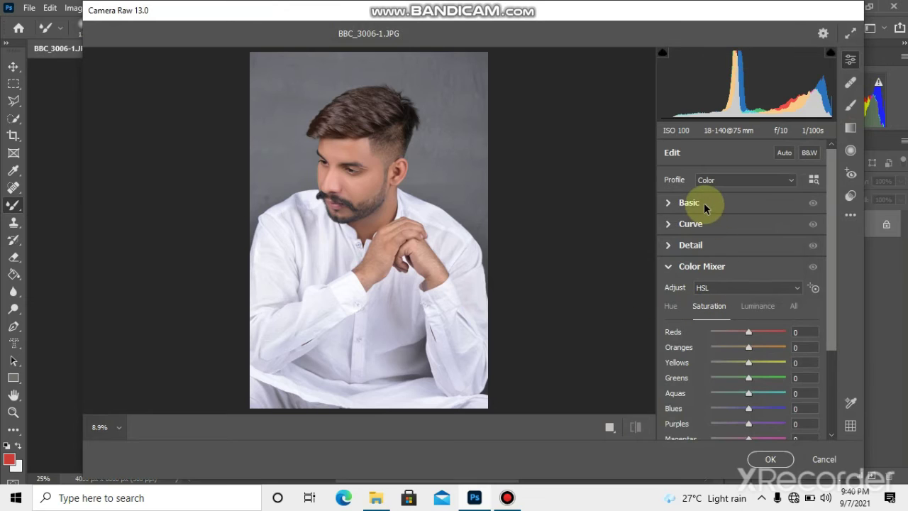
In Basic, set Exposure -0.75, Highlights -19, Shadows +14, Whites -15 and Texture -8
{"action": "left_click", "coordinate": [704, 203]}
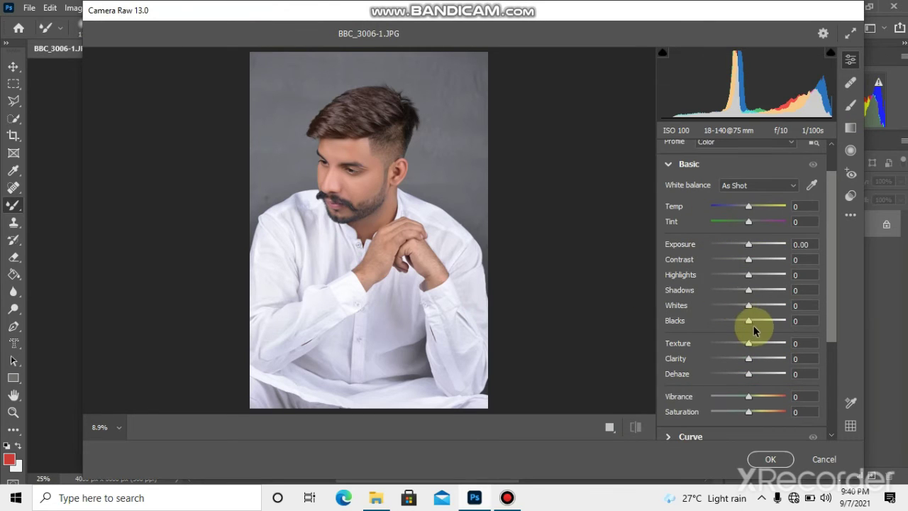
{"action": "left_click_drag", "start_coordinate": [744, 307], "coordinate": [740, 307]}
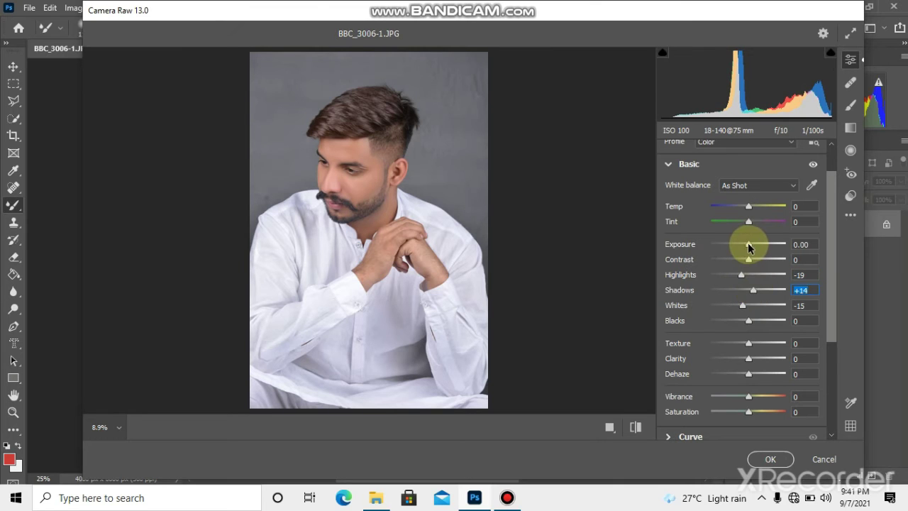
{"action": "left_click_drag", "start_coordinate": [748, 244], "coordinate": [743, 246]}
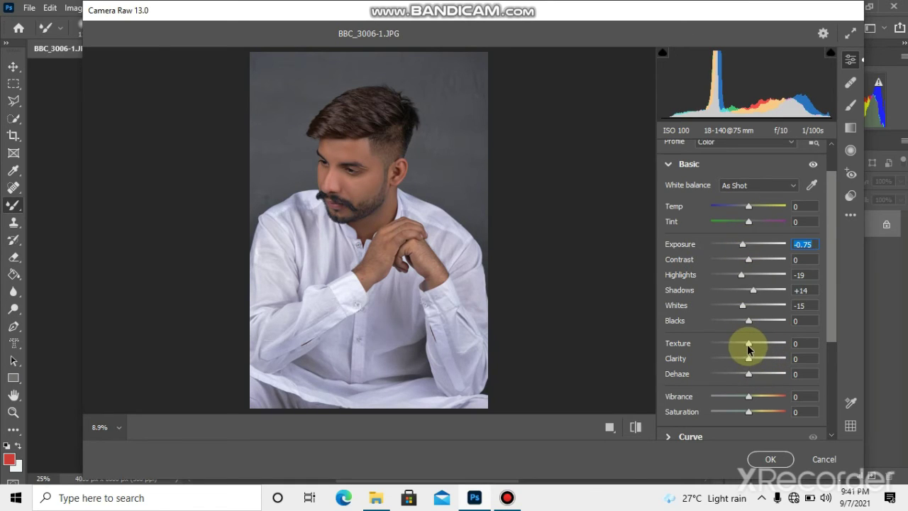
{"action": "left_click", "coordinate": [686, 160]}
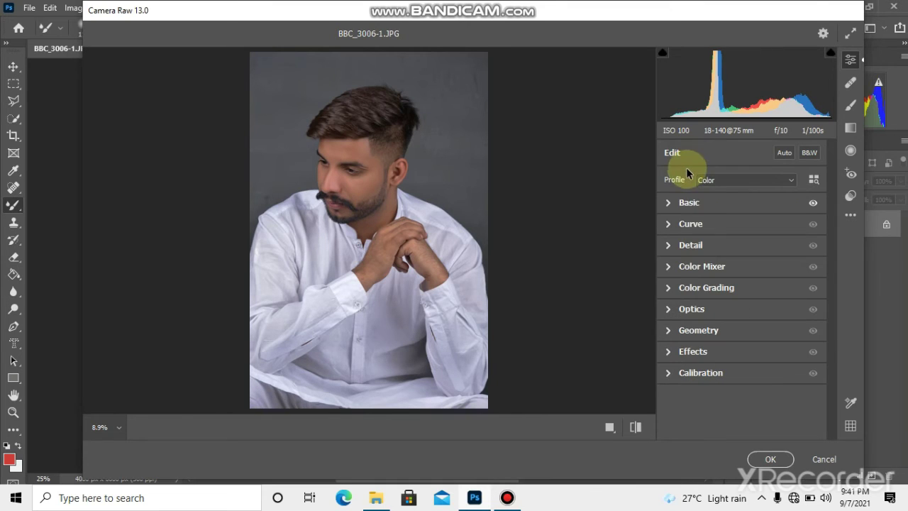
In the Color Mixer, lower orange saturation to about -33
{"action": "left_click", "coordinate": [700, 267]}
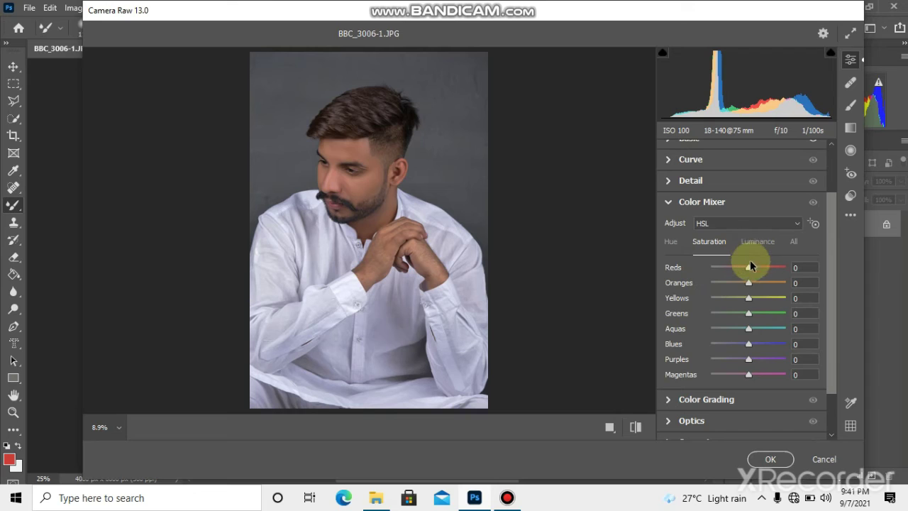
{"action": "left_click_drag", "start_coordinate": [749, 281], "coordinate": [738, 286]}
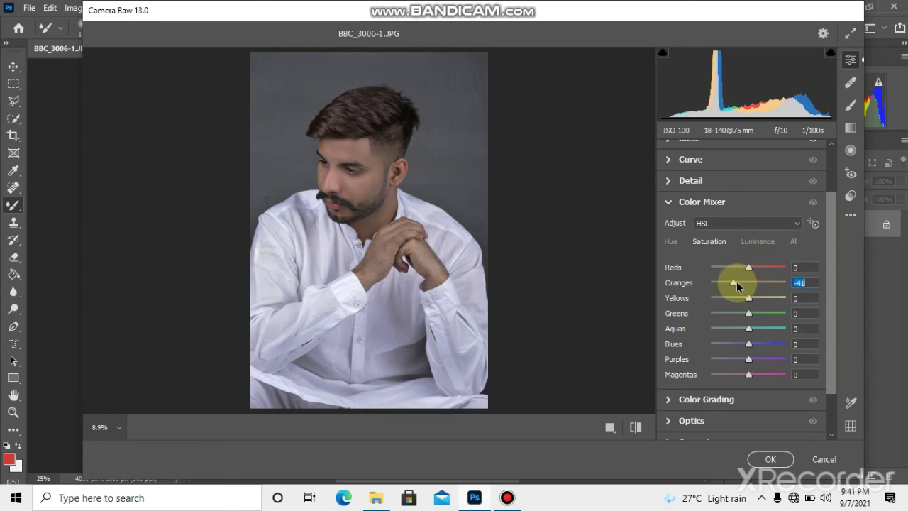
{"action": "left_click_drag", "start_coordinate": [737, 281], "coordinate": [757, 264]}
Set HSL luminance to Oranges +44 and Reds -19
{"action": "left_click", "coordinate": [672, 243]}
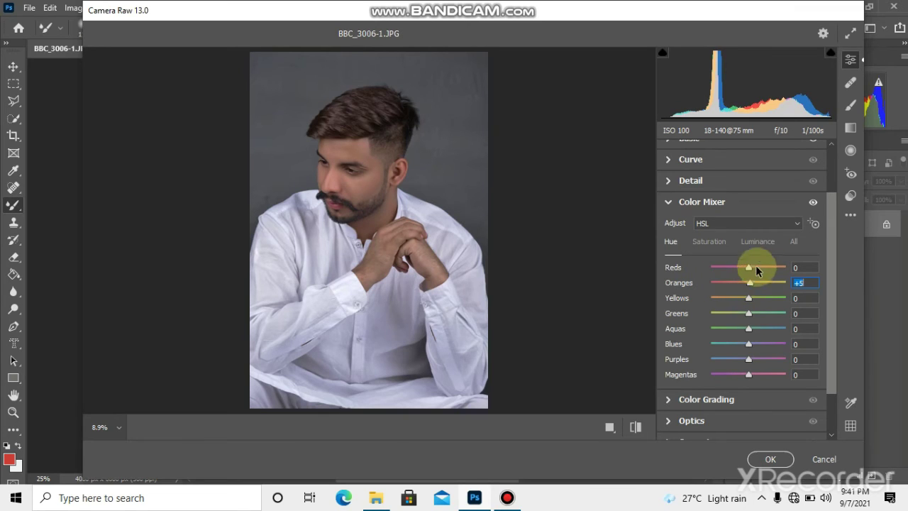
{"action": "left_click", "coordinate": [757, 243]}
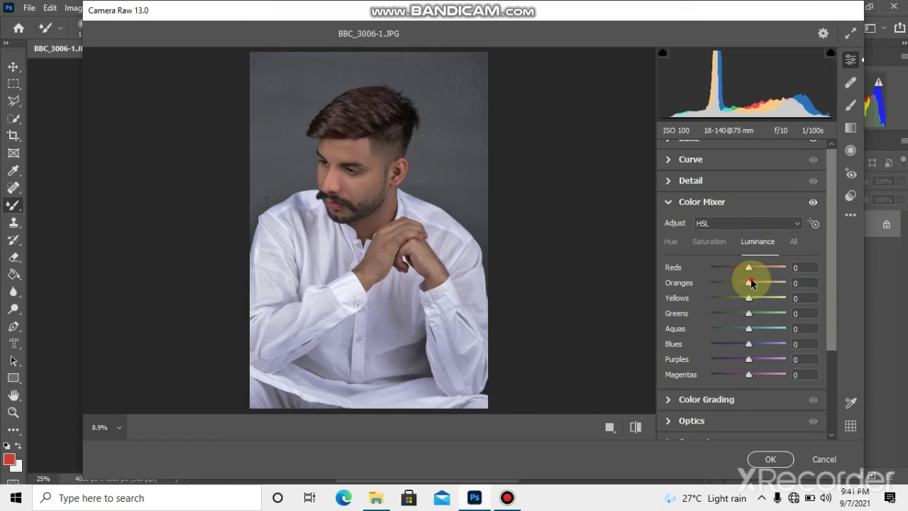
{"action": "left_click_drag", "start_coordinate": [749, 282], "coordinate": [764, 284]}
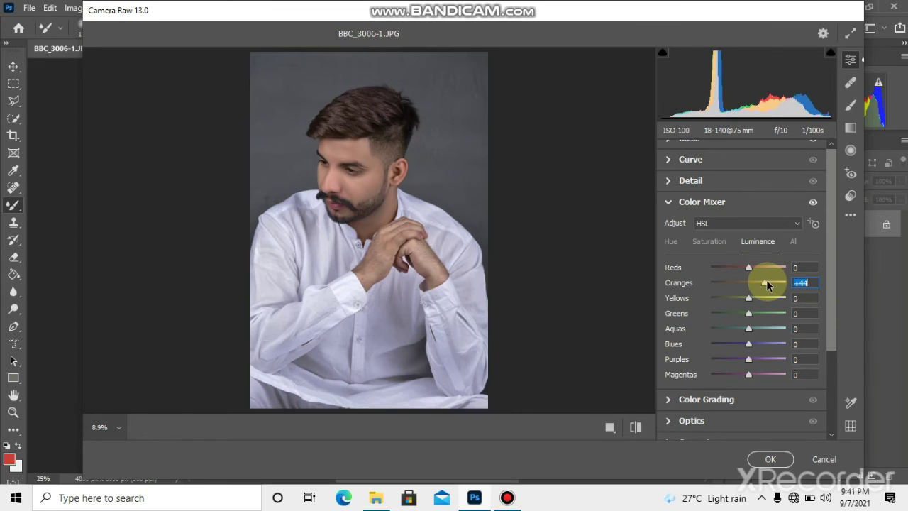
{"action": "left_click_drag", "start_coordinate": [748, 268], "coordinate": [739, 268]}
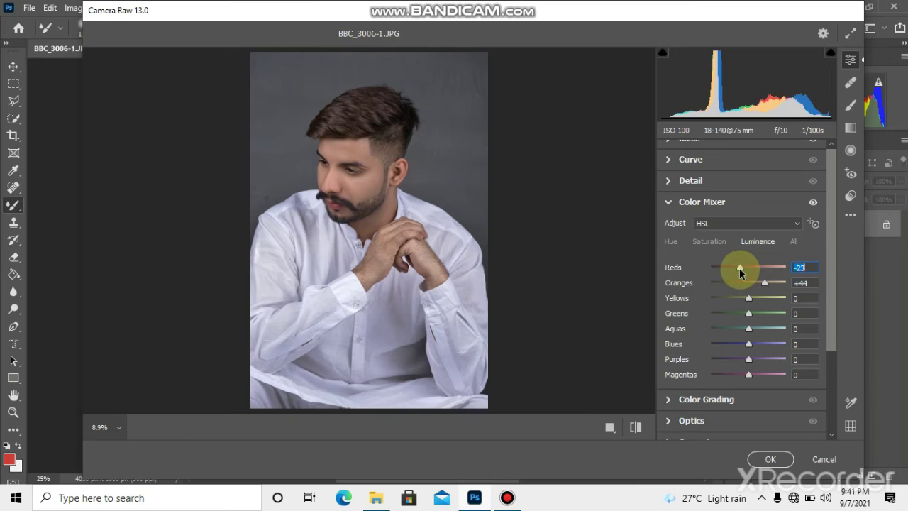
{"action": "left_click", "coordinate": [697, 182]}
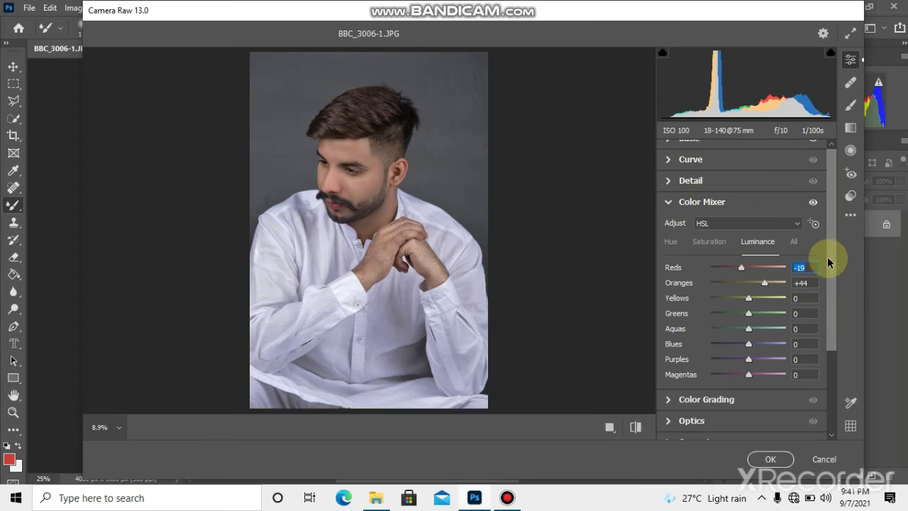
{"action": "scroll", "coordinate": [833, 257], "scroll_direction": "up", "scroll_amount": 2}
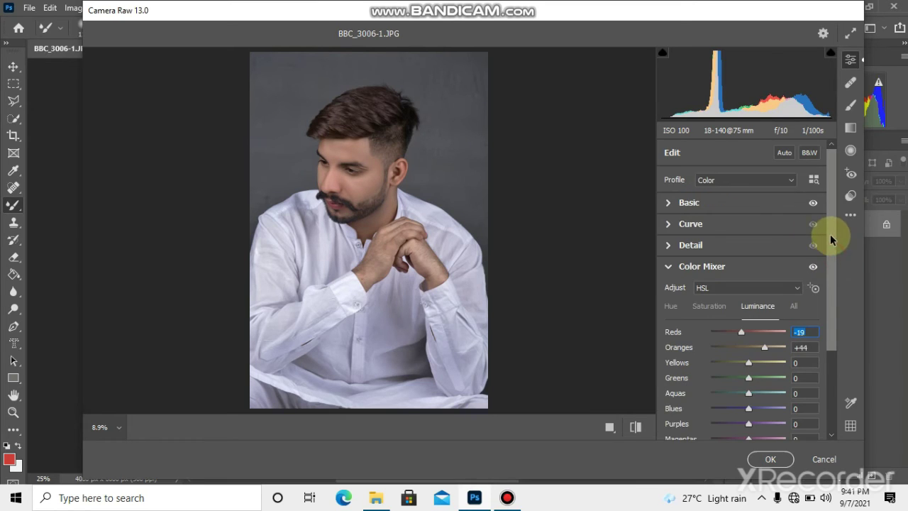
Raise Exposure to -0.15 and apply the Camera Raw Filter
{"action": "left_click", "coordinate": [725, 203]}
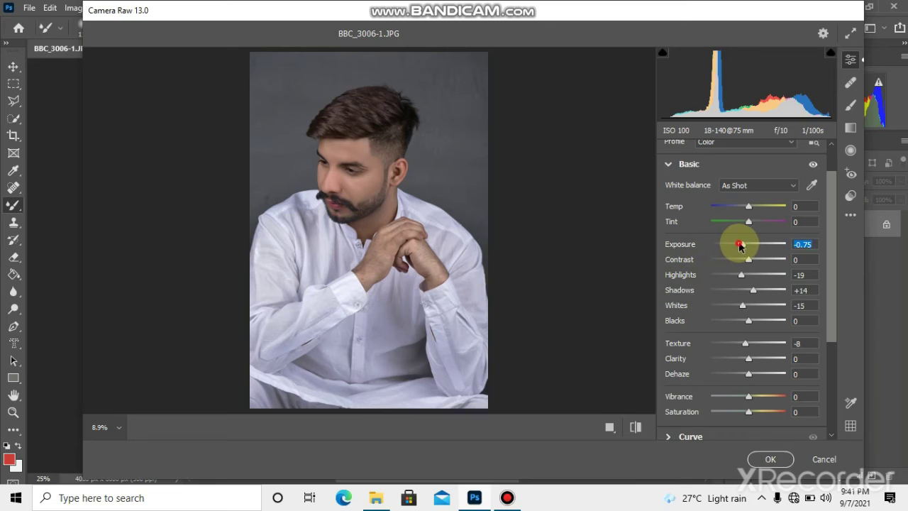
{"action": "left_click_drag", "start_coordinate": [739, 246], "coordinate": [744, 245]}
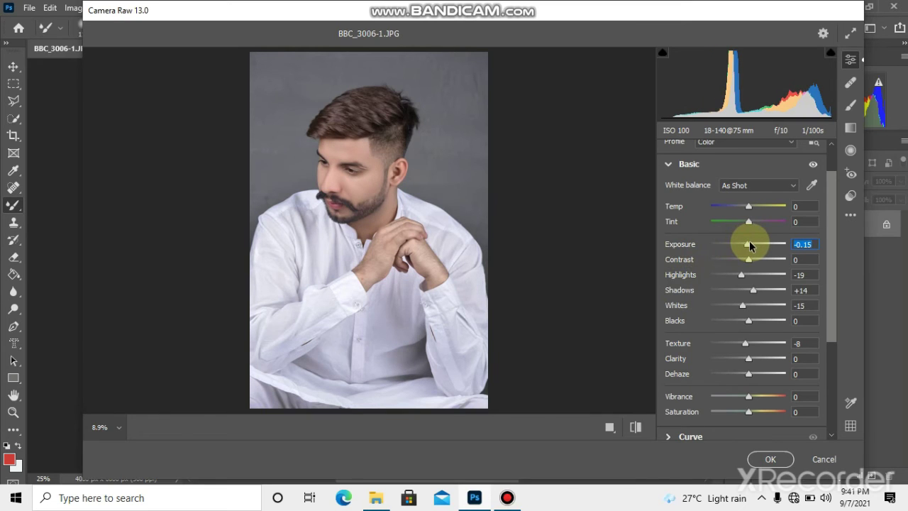
{"action": "left_click", "coordinate": [772, 460]}
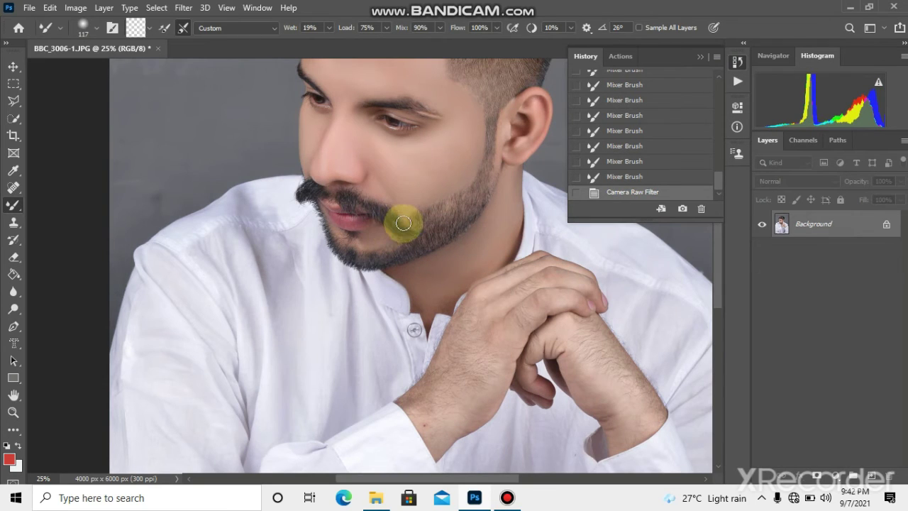
Zoom to 12.5% and scroll up to show the top of the grey background
{"action": "key", "text": "ctrl+minus"}
{"action": "key", "text": "ctrl+minus"}
{"action": "key", "text": "ctrl+minus"}
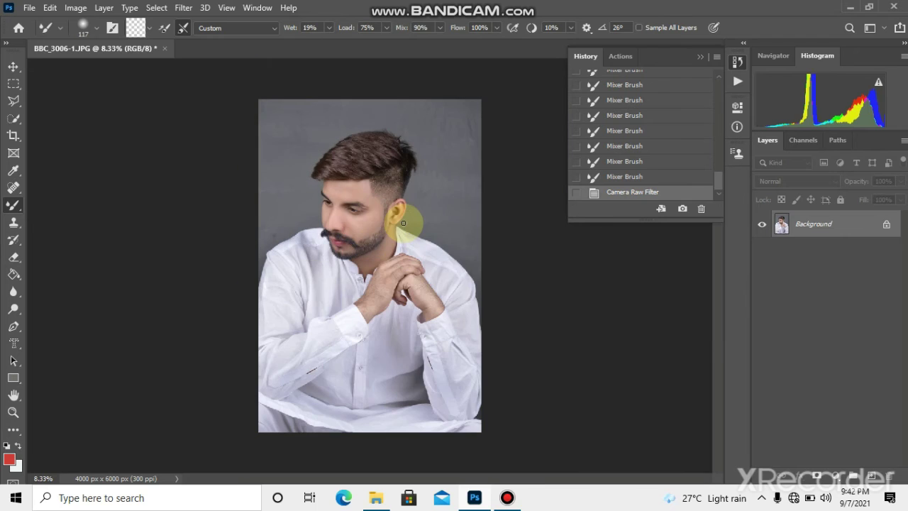
{"action": "key", "text": "ctrl+plus"}
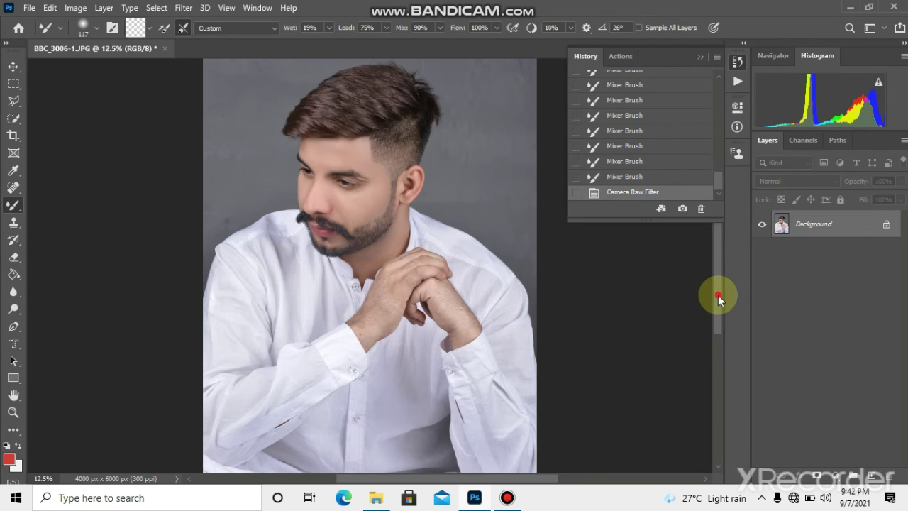
{"action": "left_click_drag", "start_coordinate": [717, 294], "coordinate": [720, 276]}
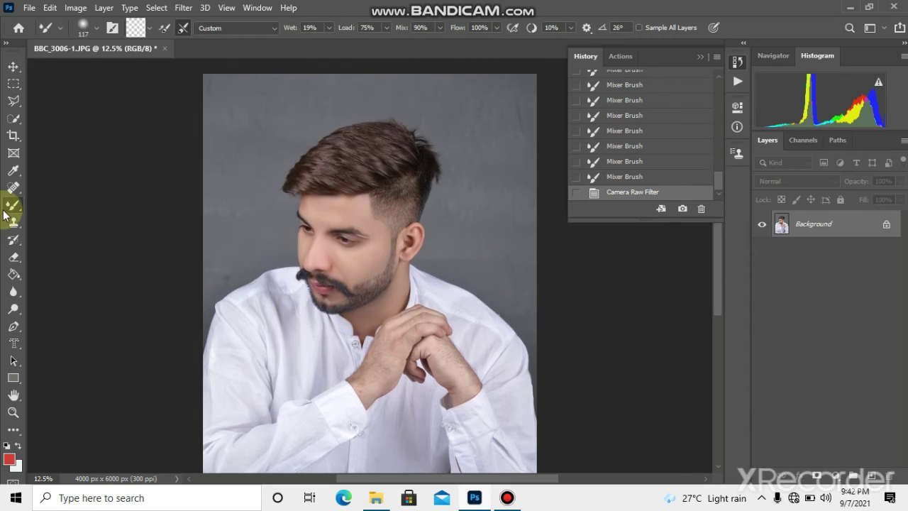
Select the Mixer Brush and enlarge it to 417 px
{"action": "right_click", "coordinate": [7, 205]}
{"action": "left_click", "coordinate": [55, 240]}
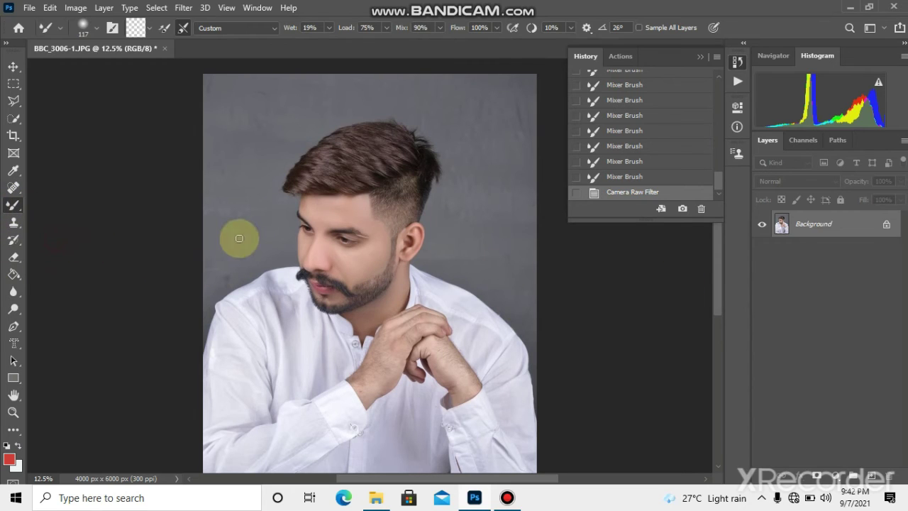
{"action": "right_click", "coordinate": [239, 238]}
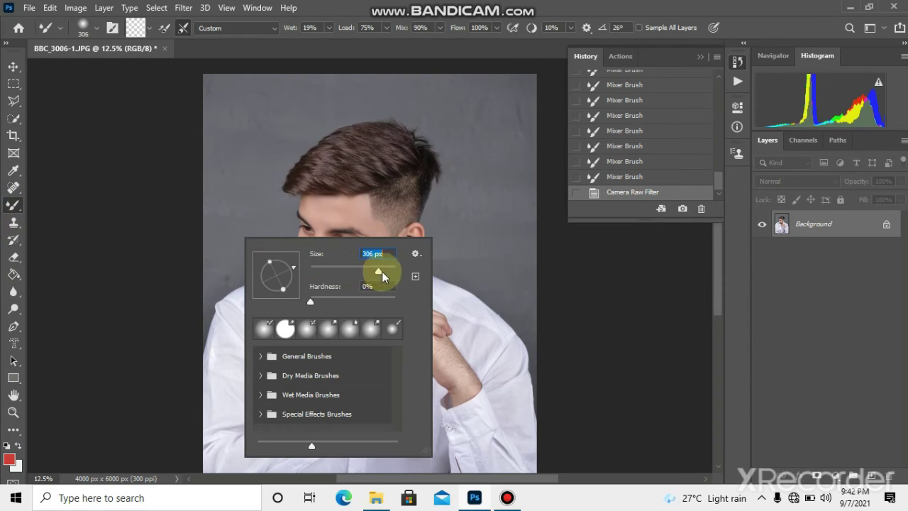
{"action": "left_click", "coordinate": [492, 185]}
{"action": "right_click", "coordinate": [526, 115]}
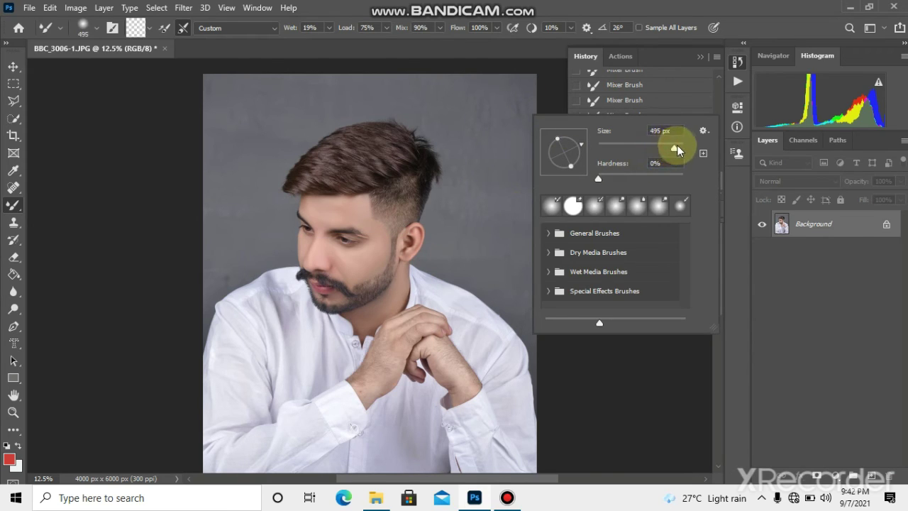
{"action": "left_click_drag", "start_coordinate": [677, 150], "coordinate": [666, 153]}
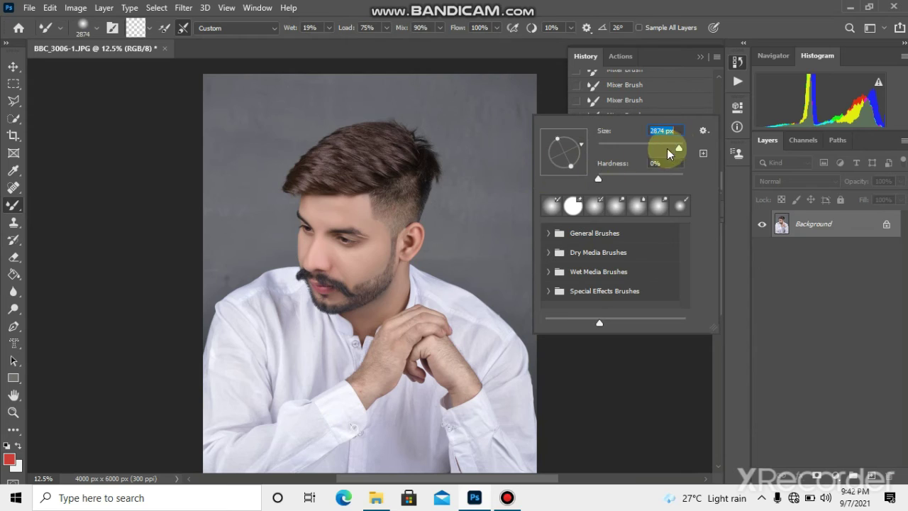
{"action": "left_click_drag", "start_coordinate": [678, 150], "coordinate": [613, 155]}
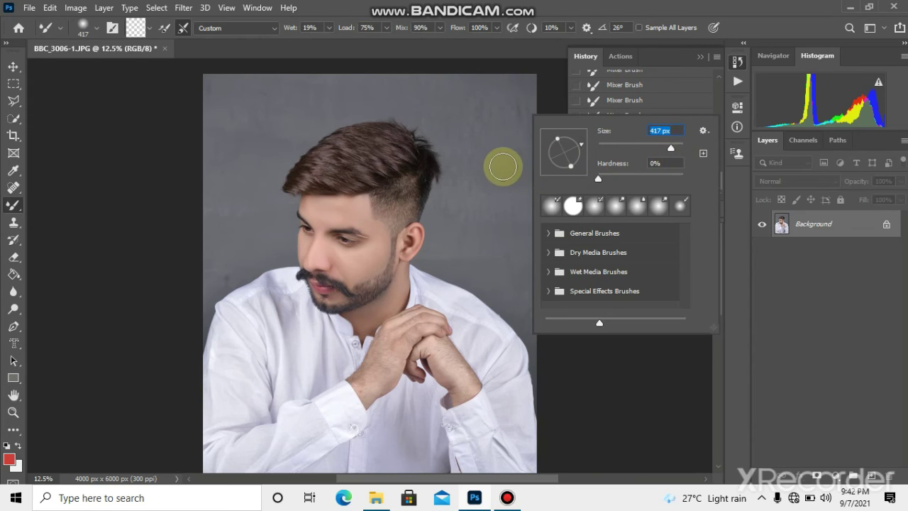
{"action": "left_click", "coordinate": [524, 165]}
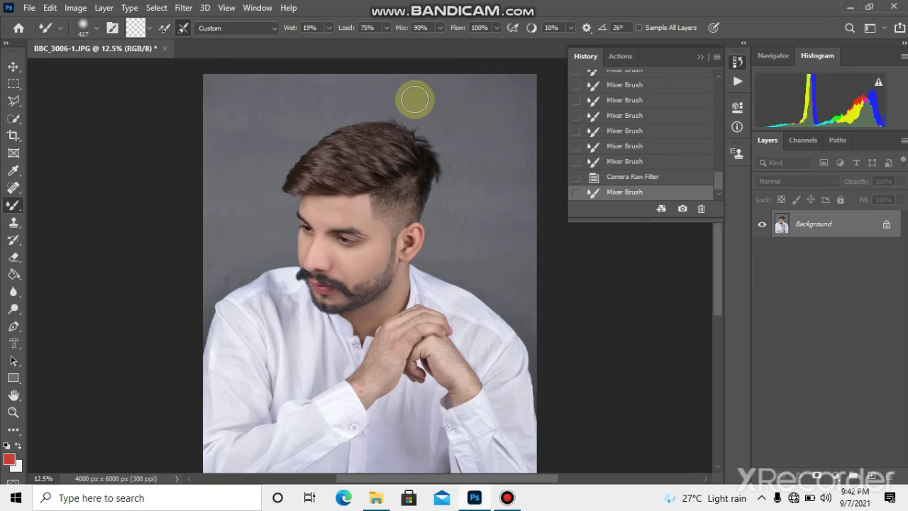
Blend the grey background above the head and to the right of the face
{"action": "left_click_drag", "start_coordinate": [416, 97], "coordinate": [269, 88]}
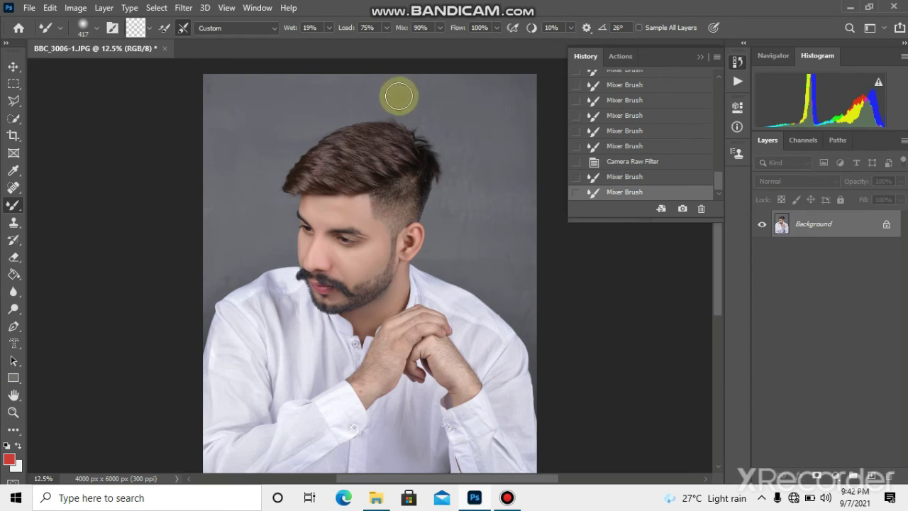
{"action": "mouse_move", "coordinate": [518, 90]}
{"action": "left_mouse_down"}
{"action": "mouse_move", "coordinate": [519, 206]}
{"action": "mouse_move", "coordinate": [478, 221]}
{"action": "left_mouse_up"}
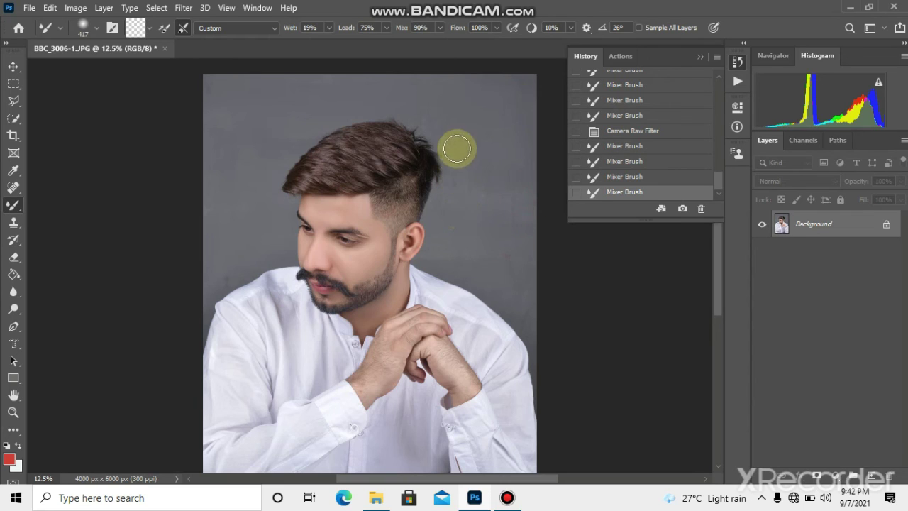
{"action": "left_click_drag", "start_coordinate": [456, 146], "coordinate": [492, 205]}
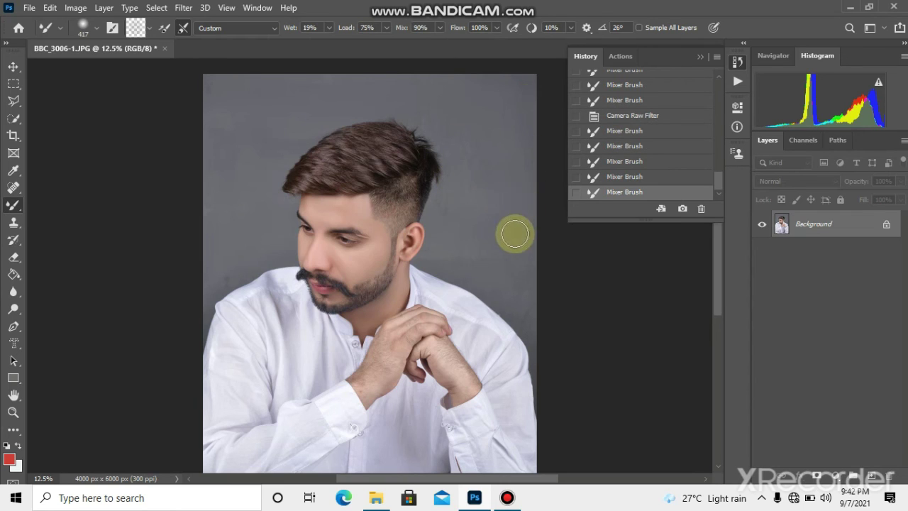
{"action": "mouse_move", "coordinate": [505, 274]}
{"action": "left_mouse_down"}
{"action": "mouse_move", "coordinate": [478, 229]}
{"action": "mouse_move", "coordinate": [464, 164]}
{"action": "left_mouse_up"}
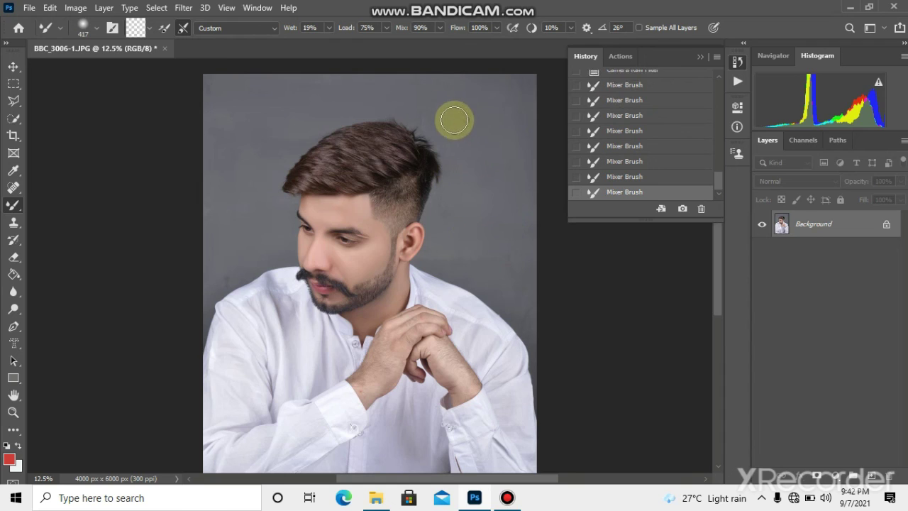
{"action": "left_click_drag", "start_coordinate": [483, 101], "coordinate": [453, 105]}
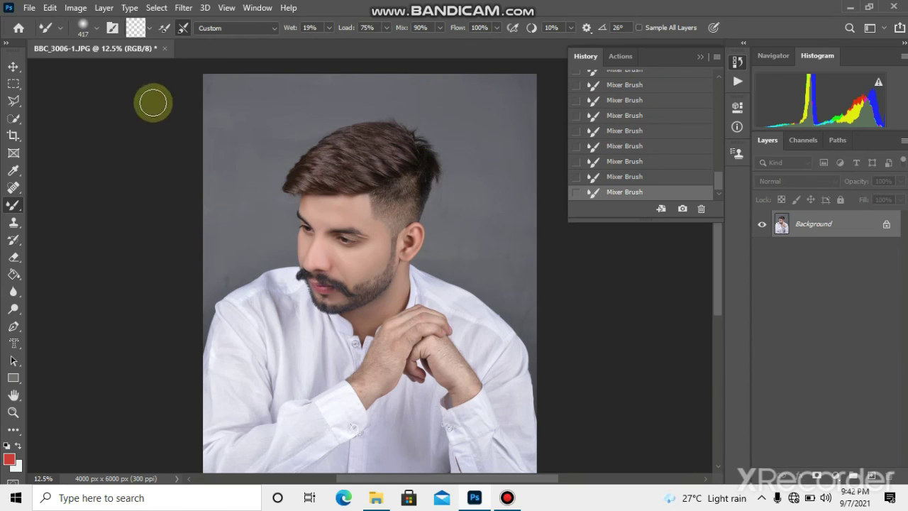
Save the portrait to the Desktop as BBC_3006-1.jpg at JPEG quality 12
{"action": "left_click", "coordinate": [29, 7]}
{"action": "left_click", "coordinate": [67, 168]}
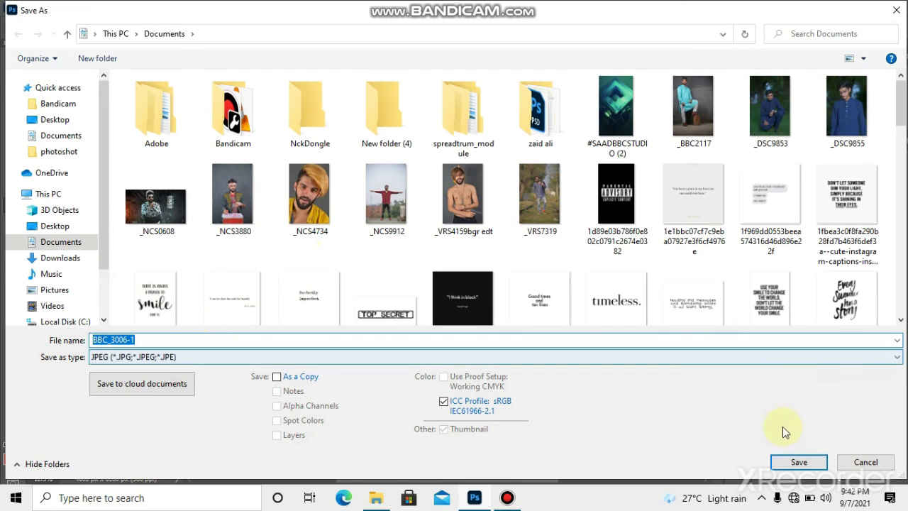
{"action": "left_click", "coordinate": [45, 230]}
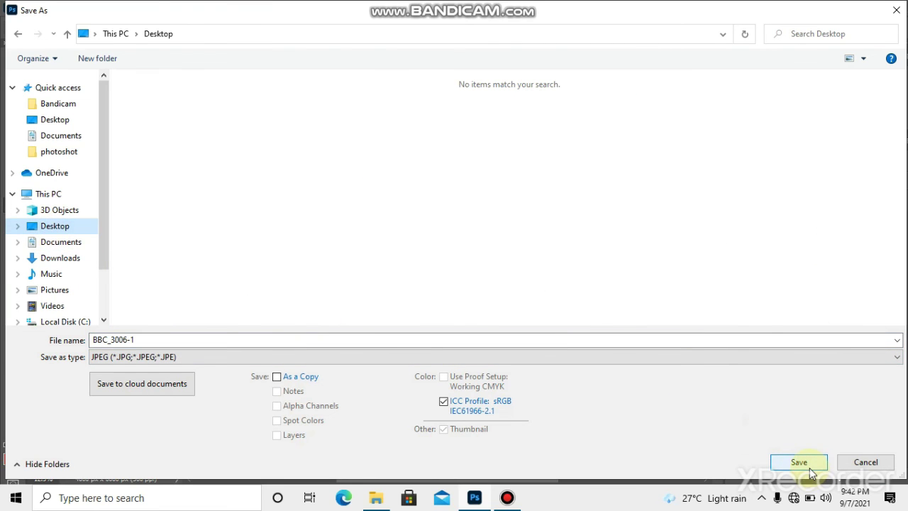
{"action": "left_click", "coordinate": [810, 470]}
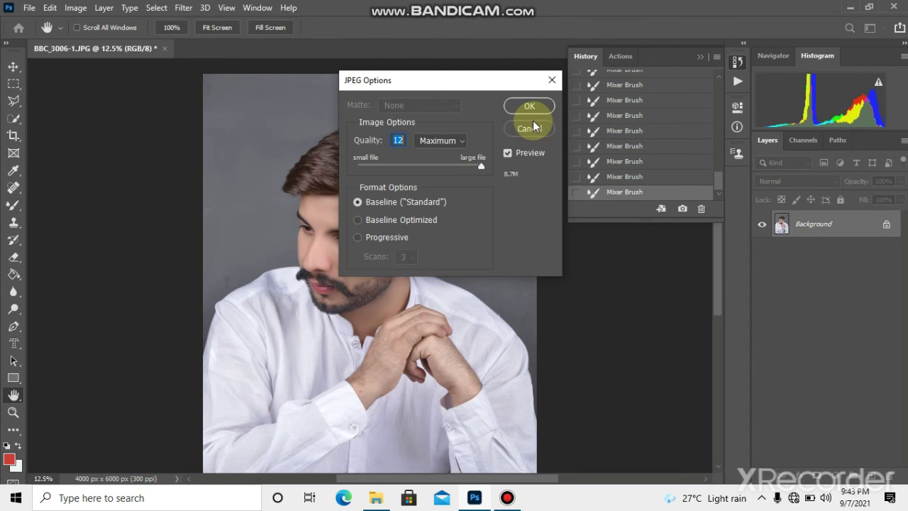
{"action": "left_click", "coordinate": [532, 108]}
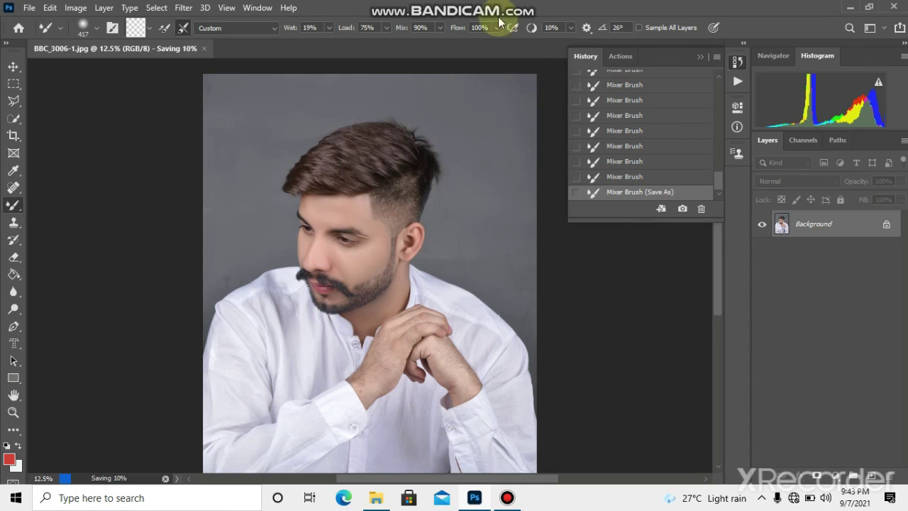